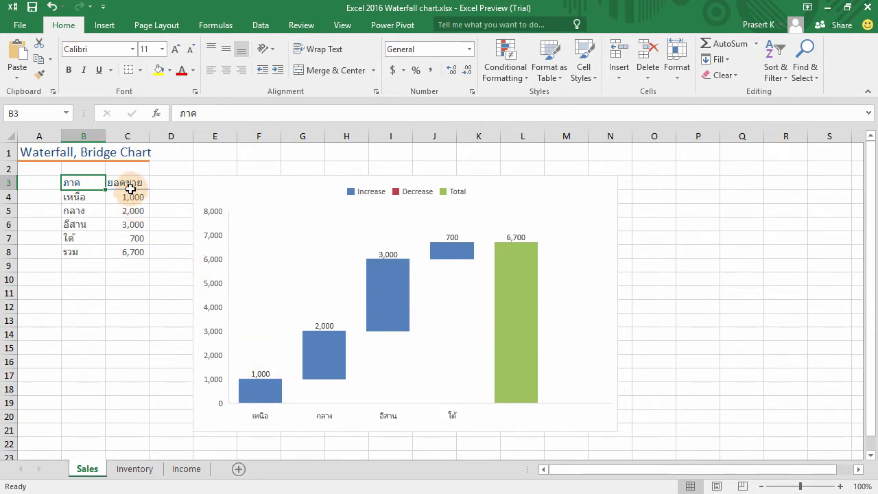
- Look over the sales cells in columns B–C, then drag the existing waterfall chart to the right
left_click_drag(129, 197, 130, 252)
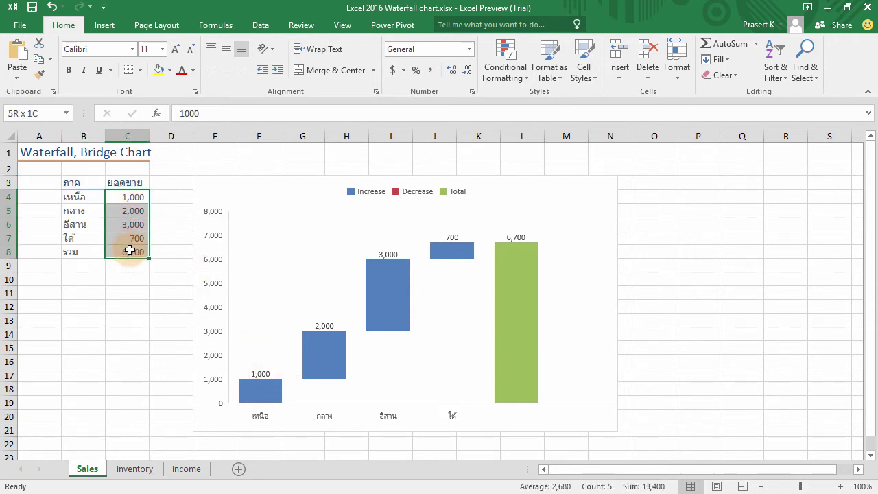
left_click_drag(133, 182, 133, 252)
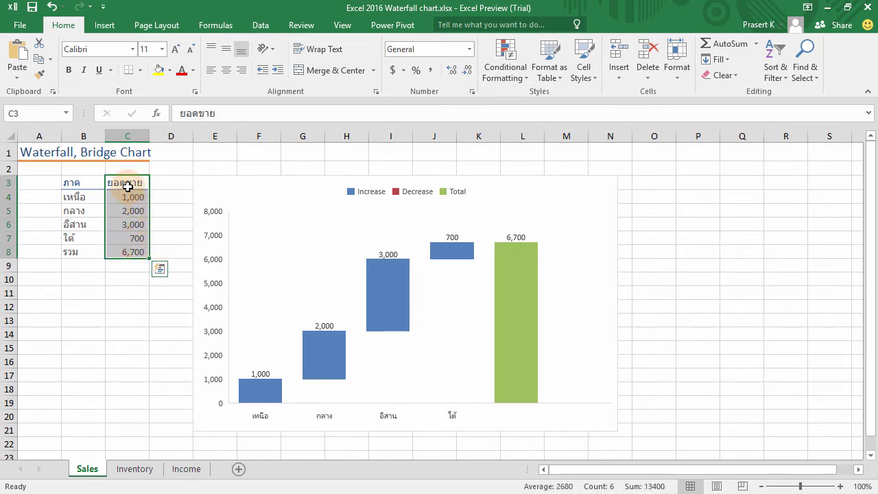
left_click(170, 182)
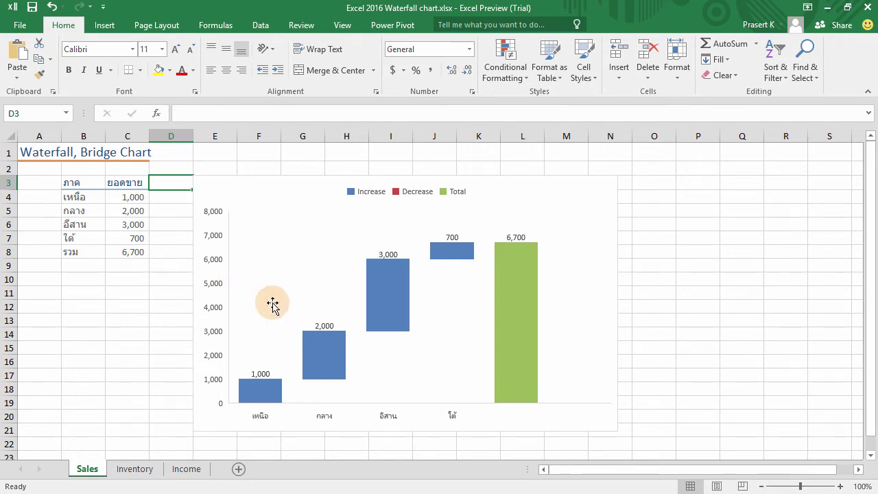
left_click(122, 198)
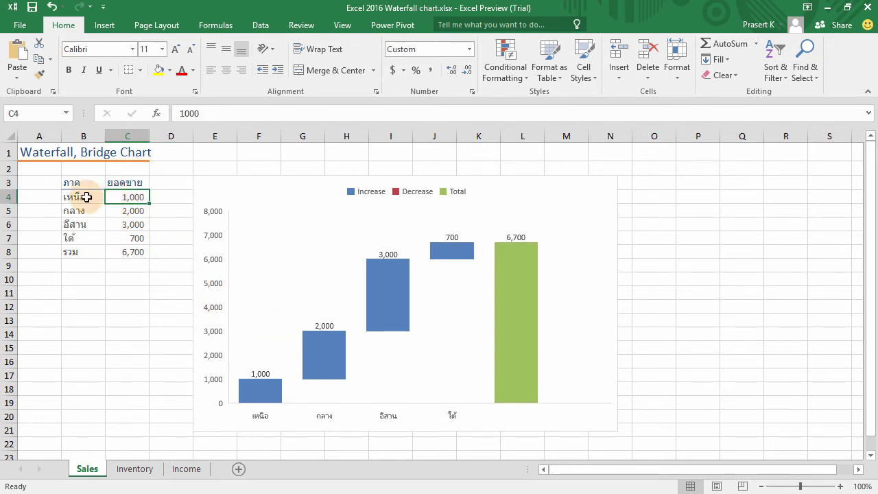
left_click(76, 196)
left_click(124, 198)
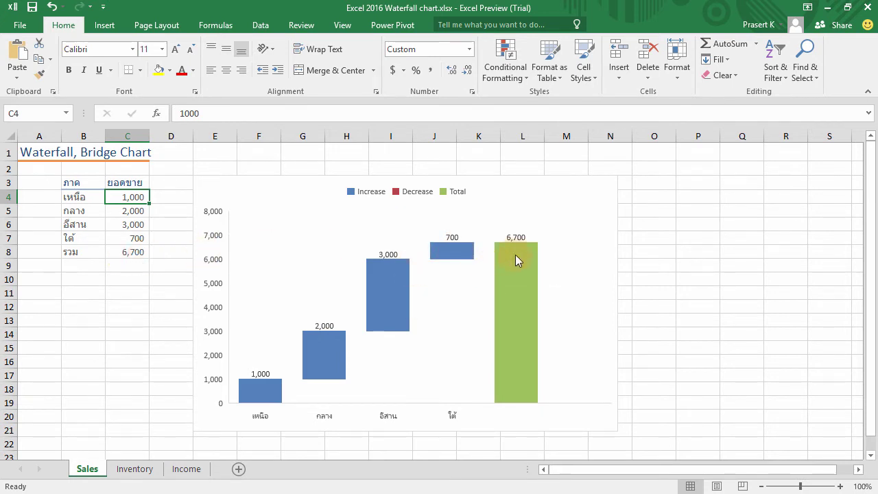
mouse_move(288, 179)
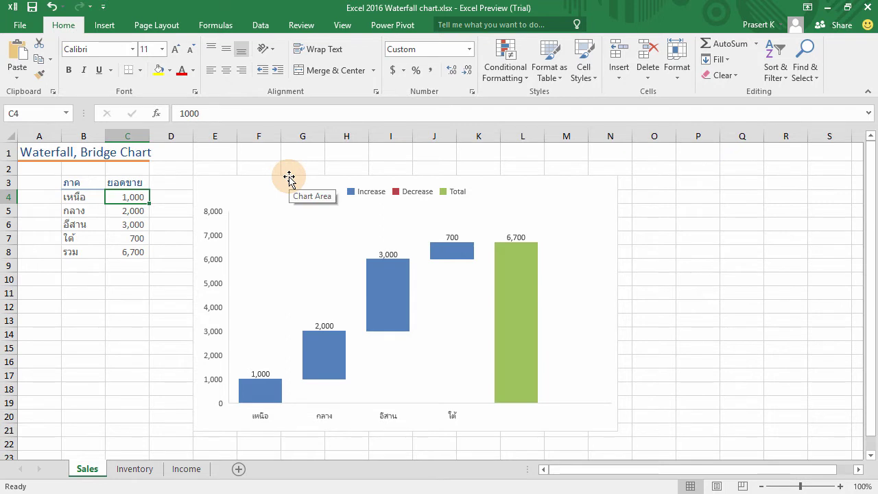
left_click_drag(289, 177, 556, 170)
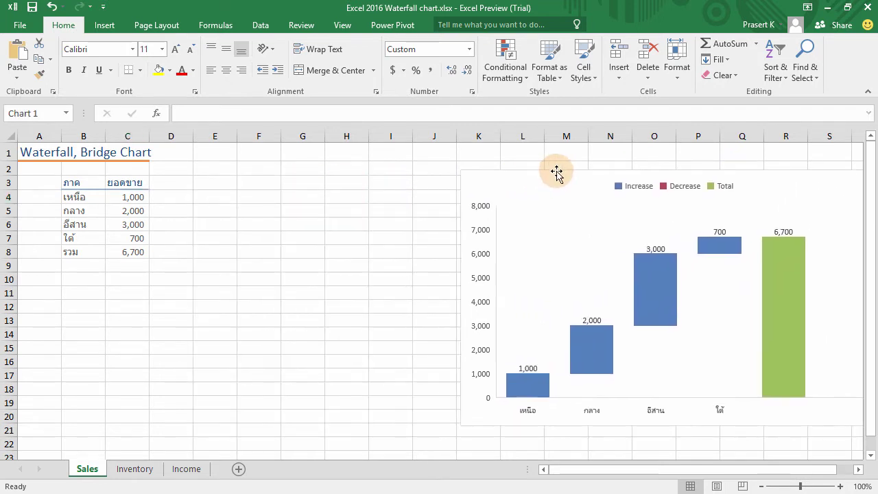
- Insert a Waterfall chart from table B3:C8 through Quick Analysis > Charts > More > All Charts
left_click(77, 181)
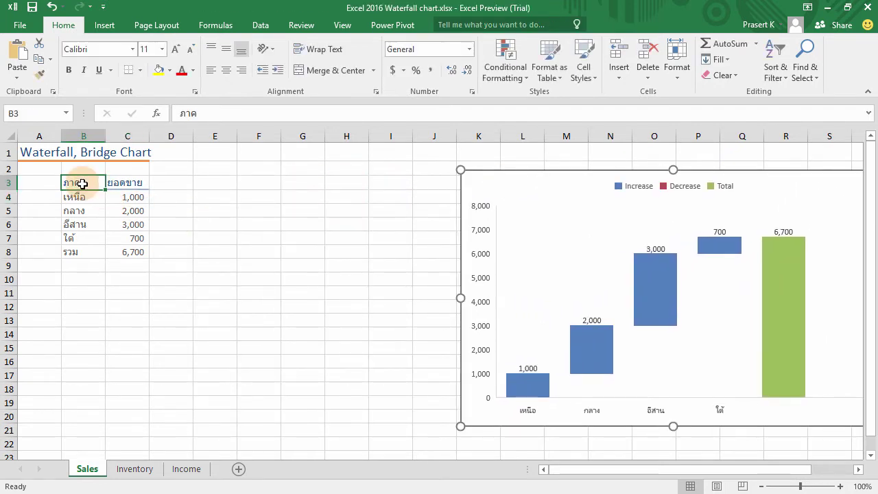
left_click(133, 247, "shift")
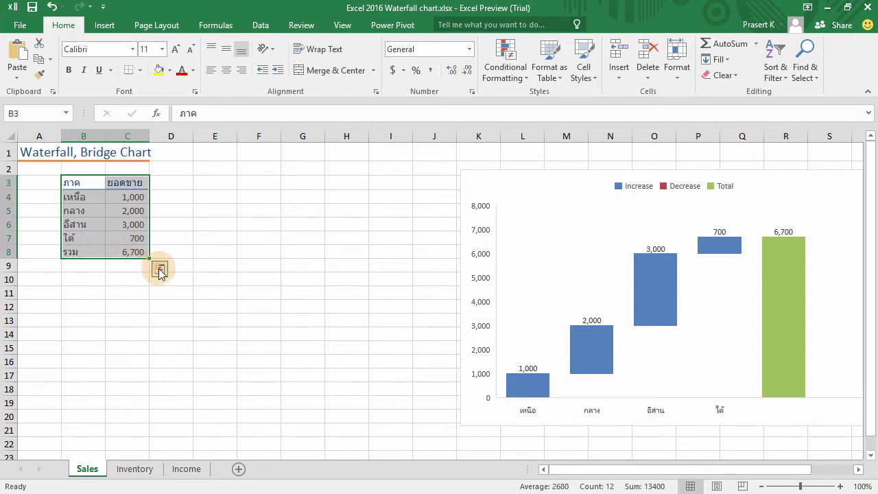
left_click(159, 270)
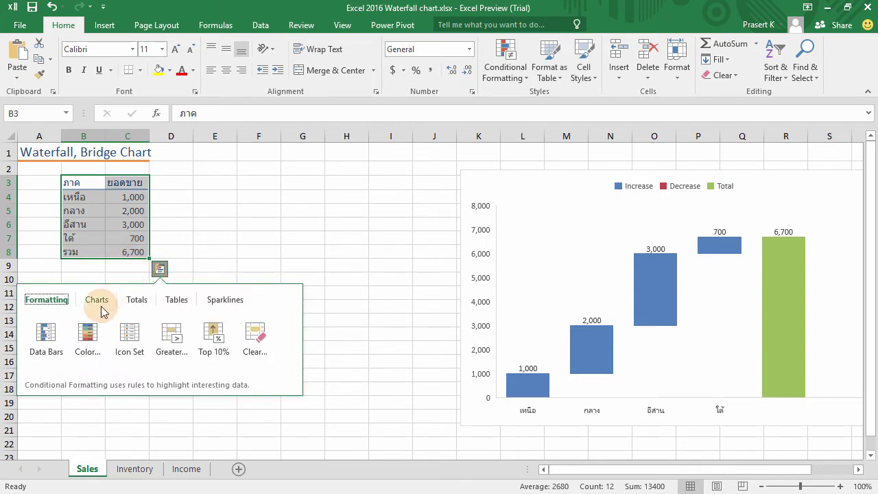
left_click(96, 302)
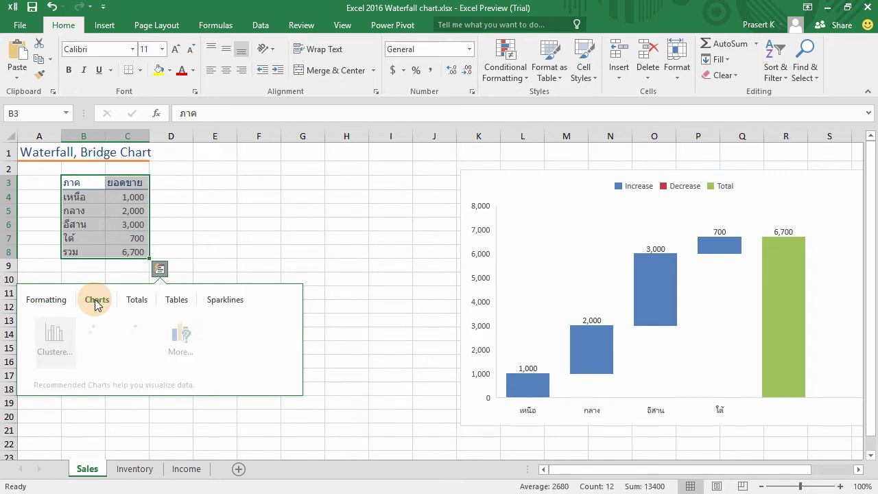
left_click(172, 343)
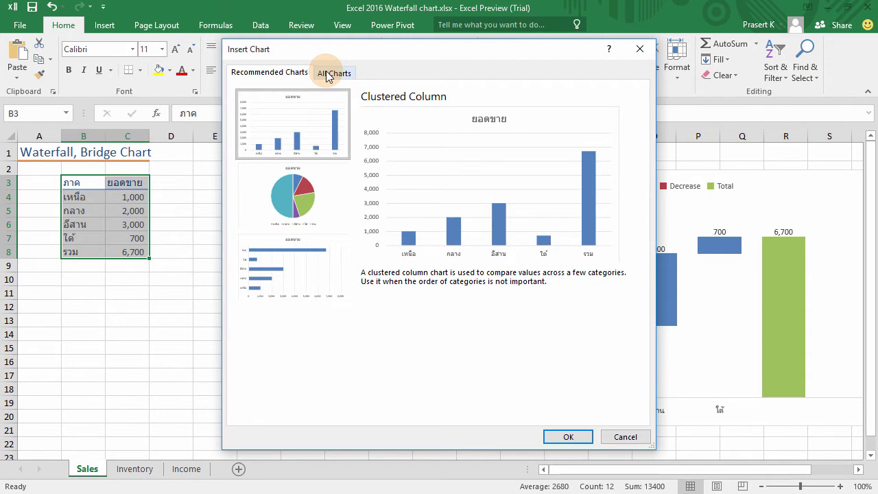
left_click(327, 74)
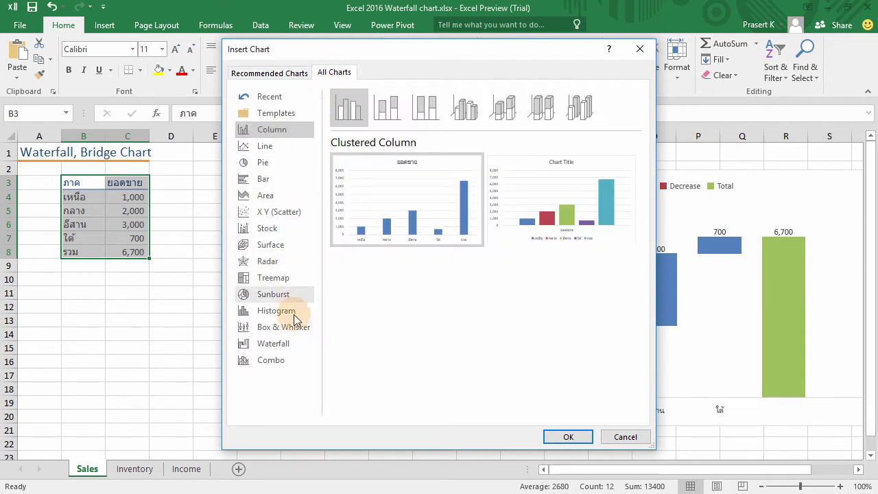
left_click(291, 345)
mouse_move(449, 218)
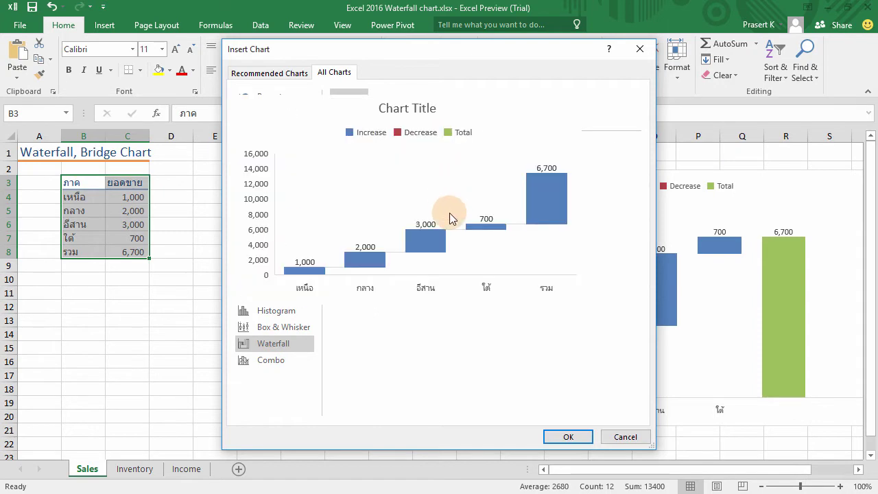
left_click(569, 437)
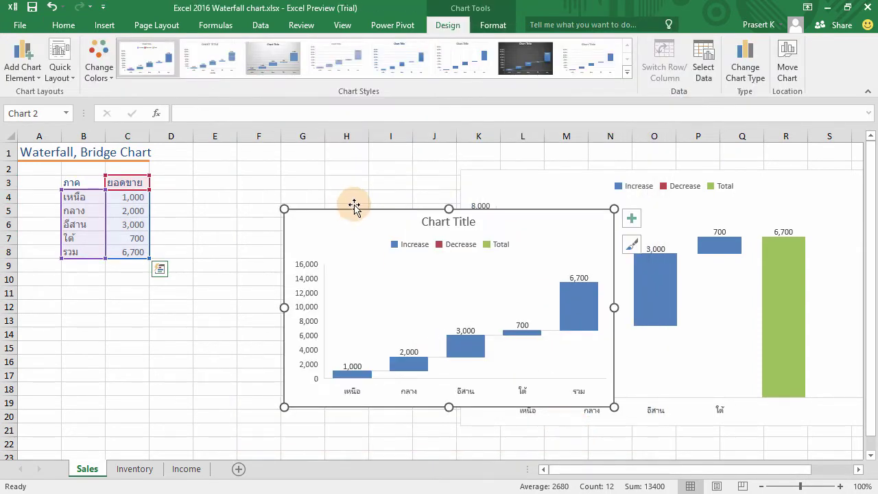
- Place the new chart beside the sales table and step through its region bars
left_click_drag(354, 207, 258, 166)
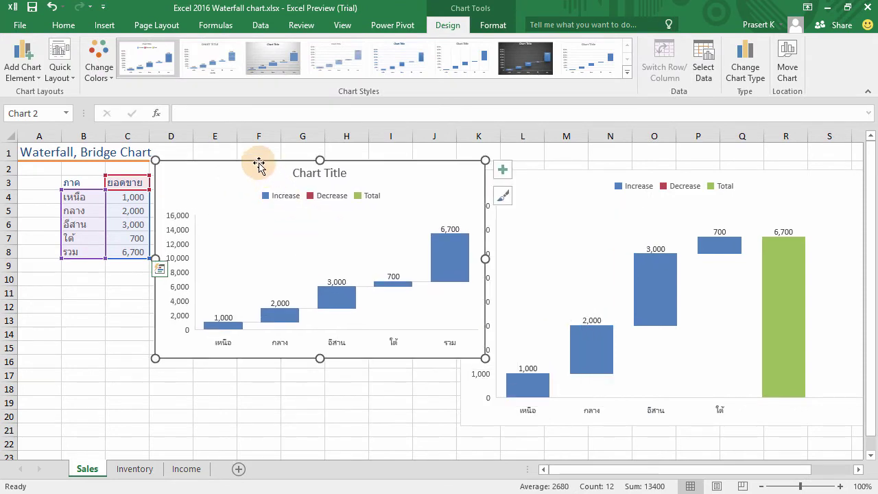
mouse_move(259, 166)
left_mouse_down()
mouse_move(232, 199)
mouse_move(230, 169)
left_mouse_up()
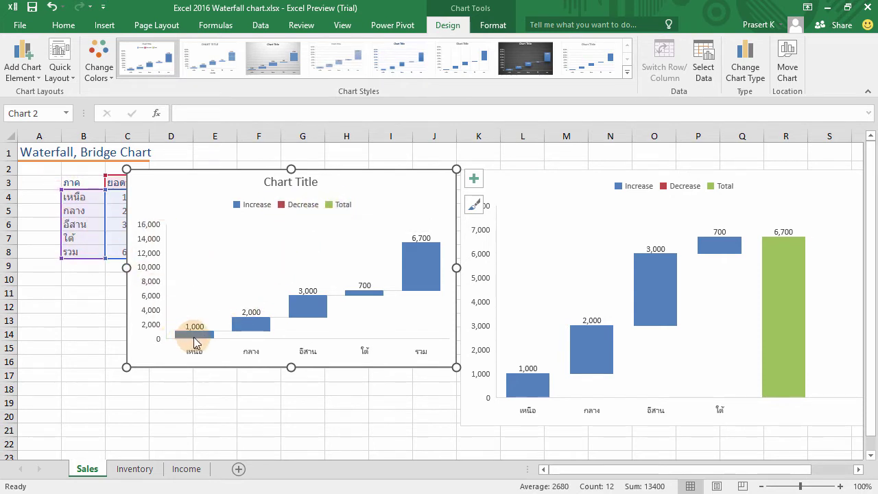
mouse_move(449, 258)
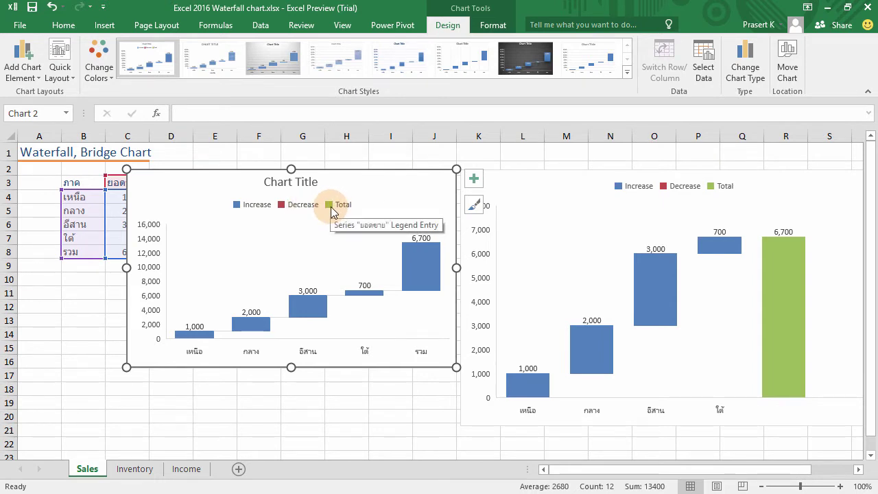
mouse_move(426, 275)
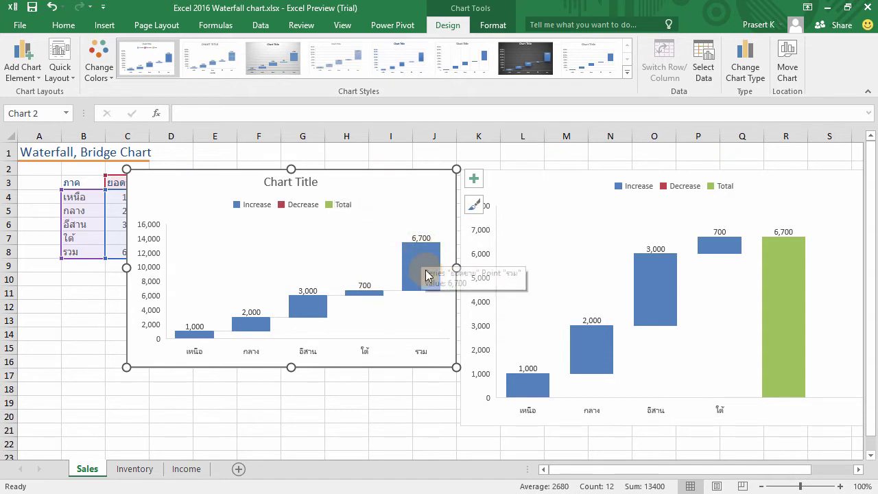
left_click(416, 247)
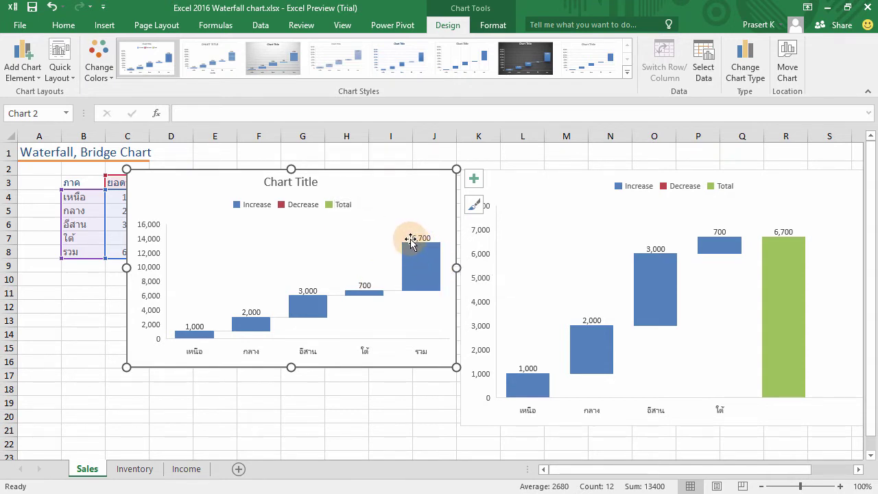
left_click(197, 343)
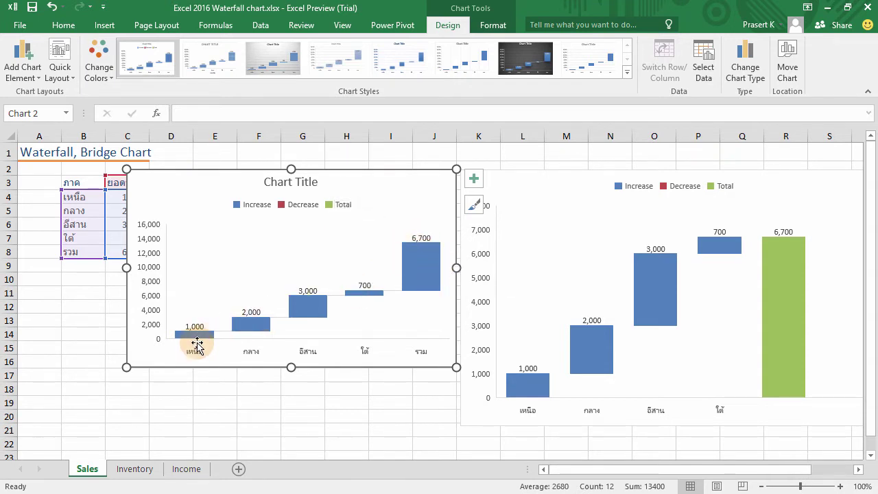
left_click(243, 321)
left_click(304, 300)
left_click(348, 295)
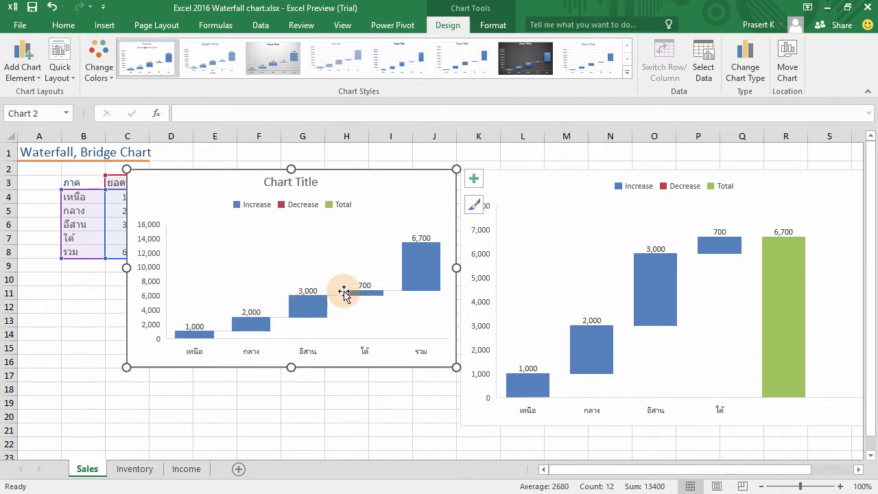
- Check the 6,700 รวม bar, nudge the chart right, and select the total row B8:C8
left_click(401, 255)
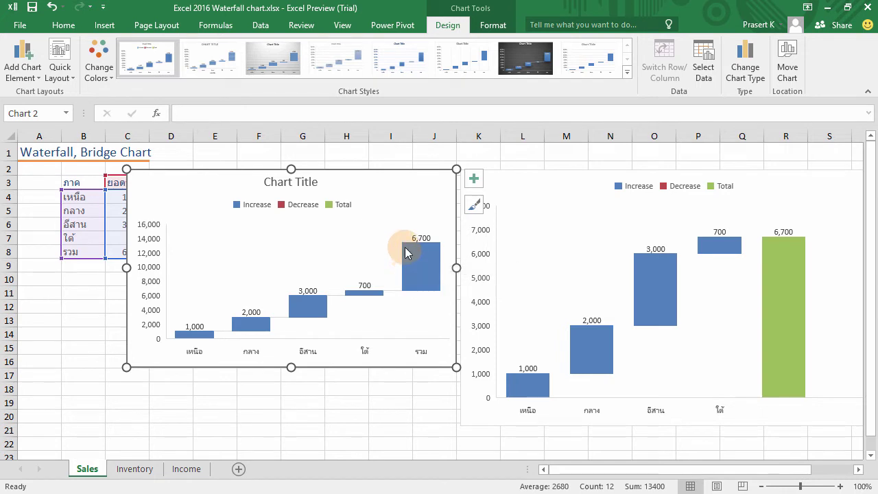
left_click(421, 244)
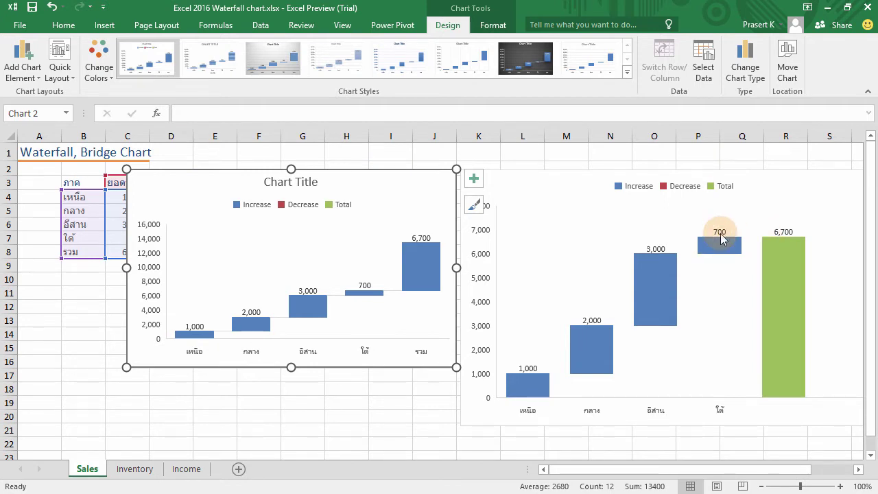
left_click_drag(248, 169, 279, 169)
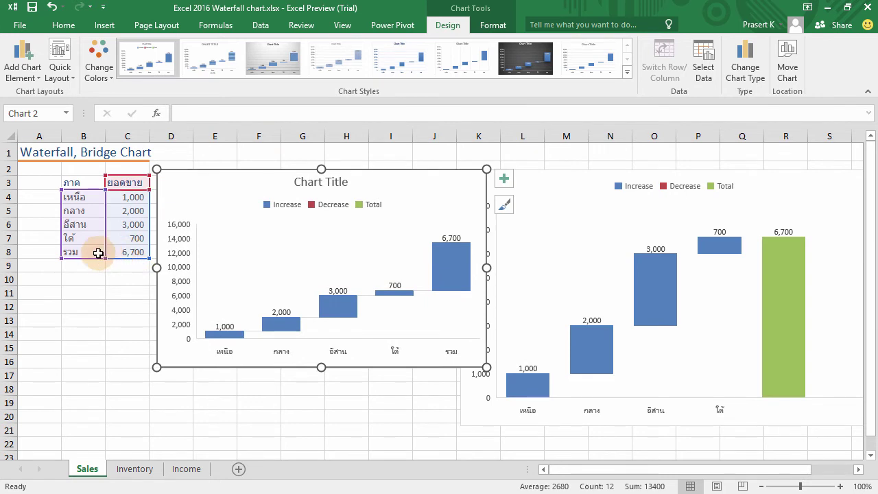
left_click_drag(78, 252, 118, 260)
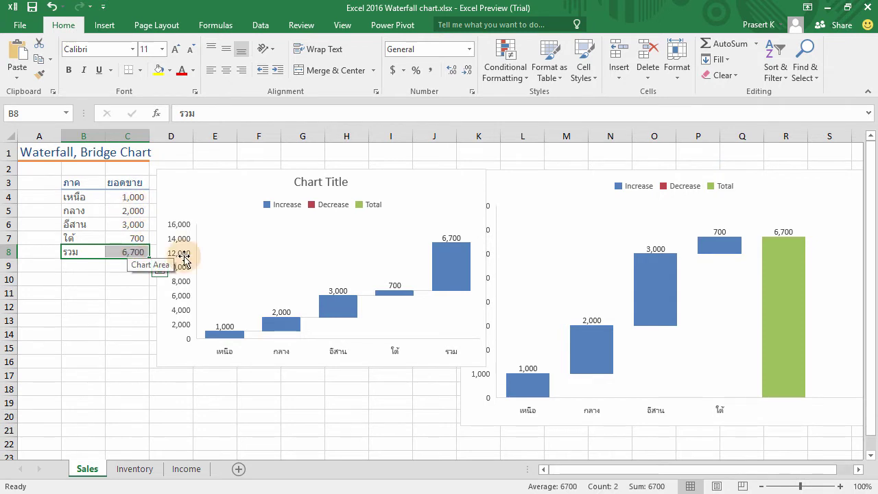
- Set the 6,700 รวม bar of the new chart as Total so it rises from zero
left_click(112, 318)
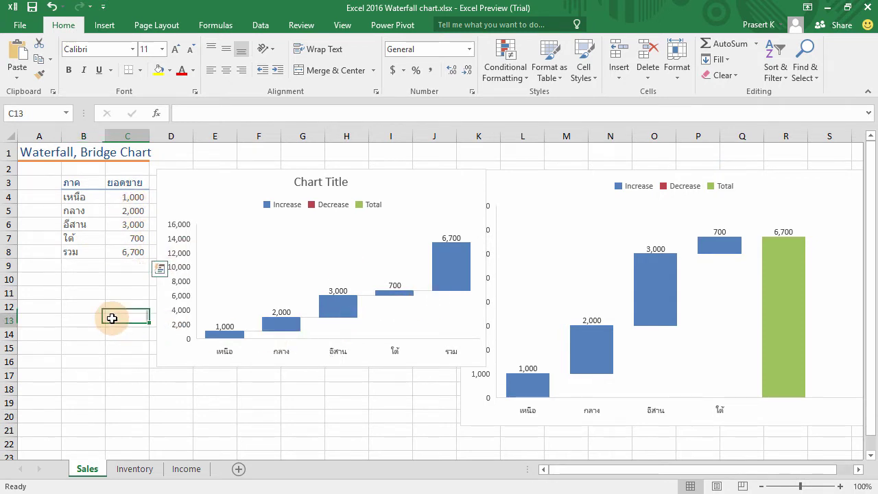
left_click(445, 255)
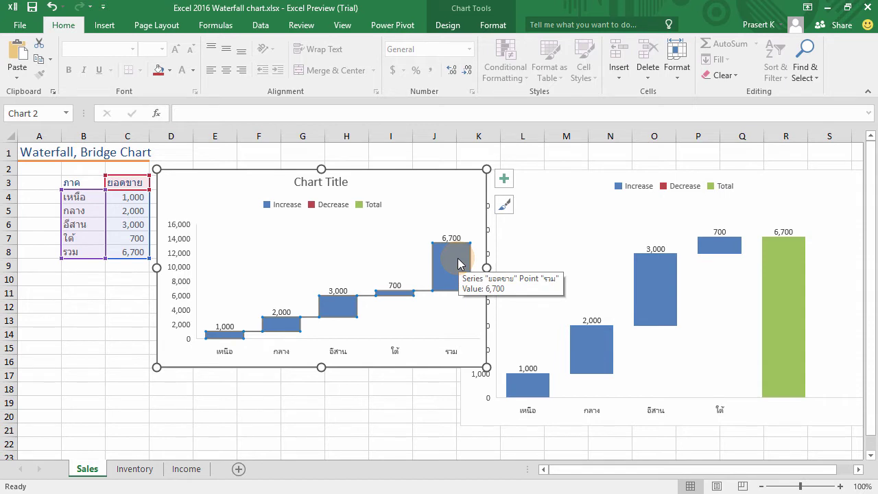
left_click(458, 264)
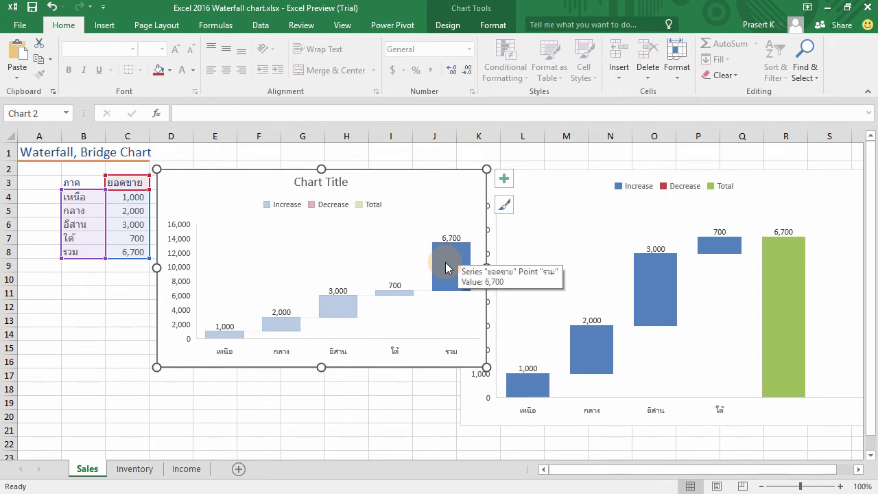
right_click(446, 264)
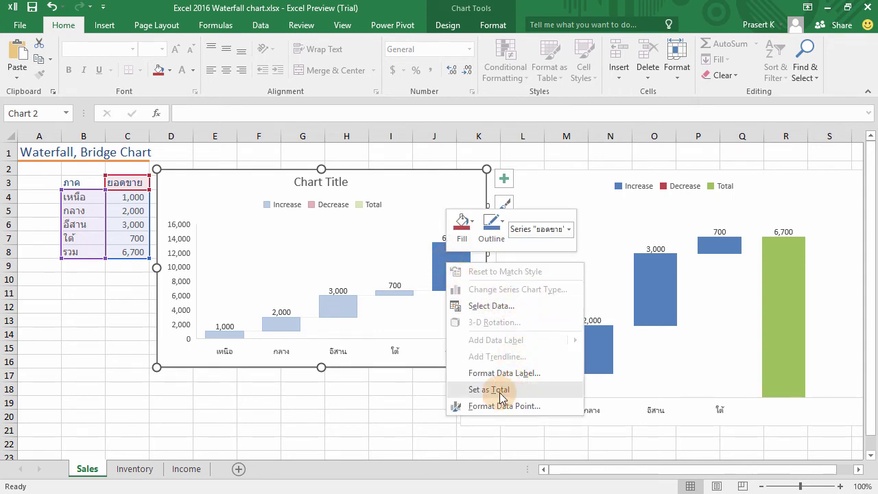
left_click(489, 389)
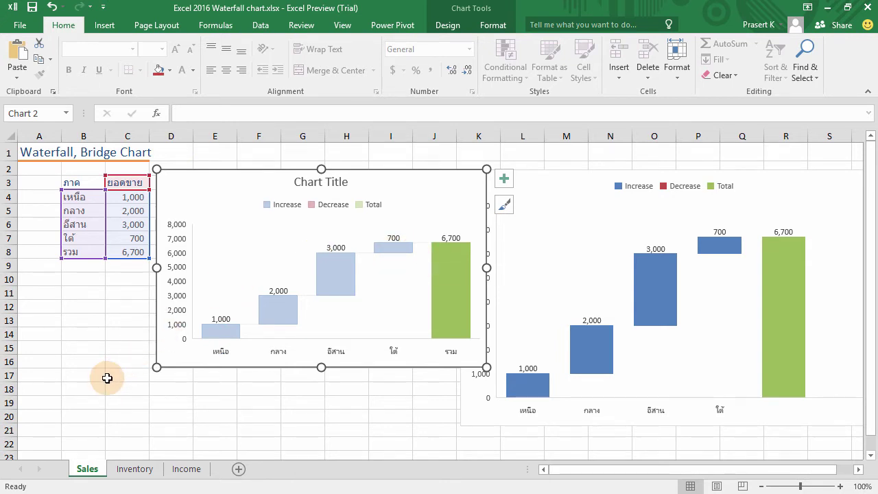
- Deselect the chart and switch to the Inventory sheet
left_click(107, 378)
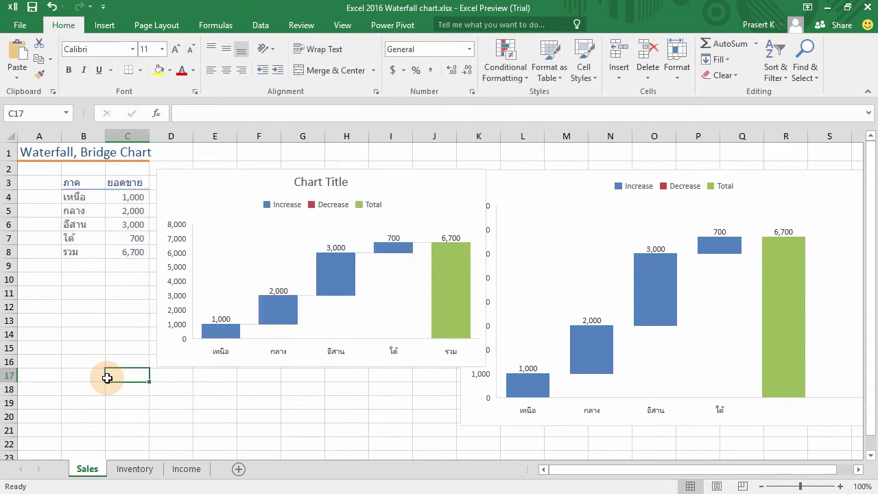
left_click(130, 469)
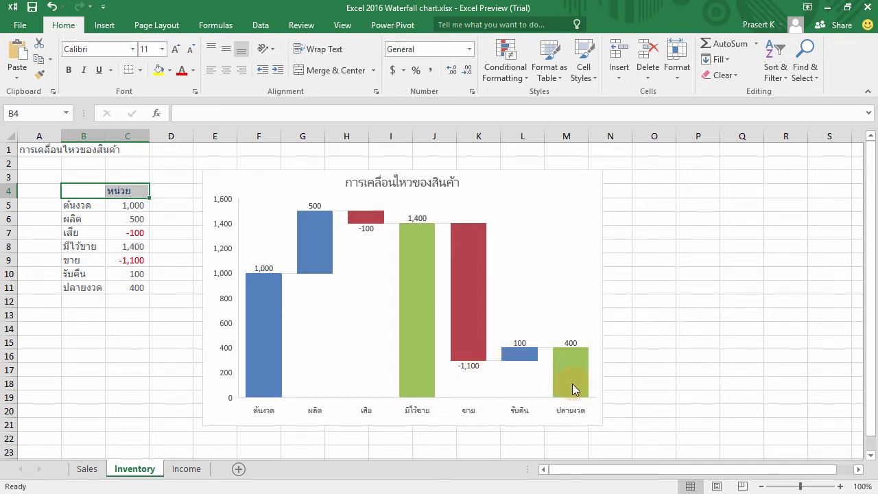
- Inspect the original chart's 1,400 and 400 total bars, then move that chart to the right
left_click(414, 265)
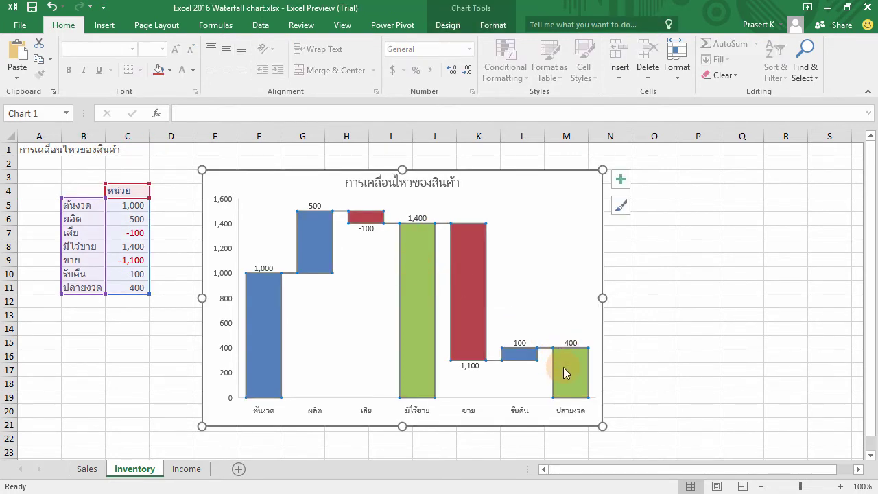
left_click(564, 371)
left_click(409, 283)
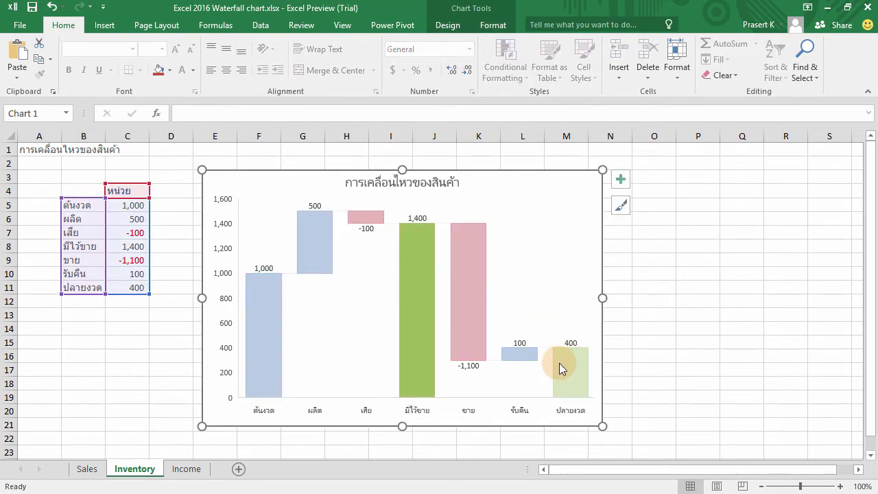
left_click(559, 363)
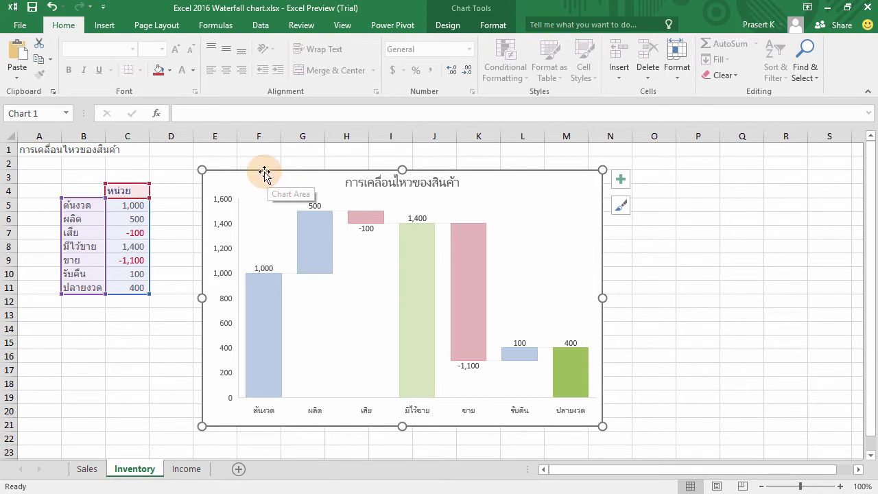
left_click_drag(264, 172, 510, 165)
left_click(69, 190)
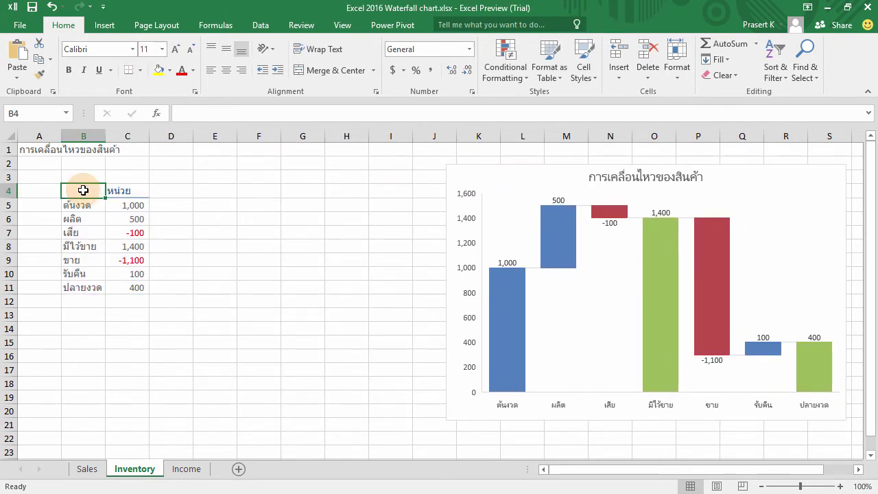
- Insert a Waterfall chart from inventory table B4:C11 through Quick Analysis > More > All Charts
left_click(130, 286, "shift")
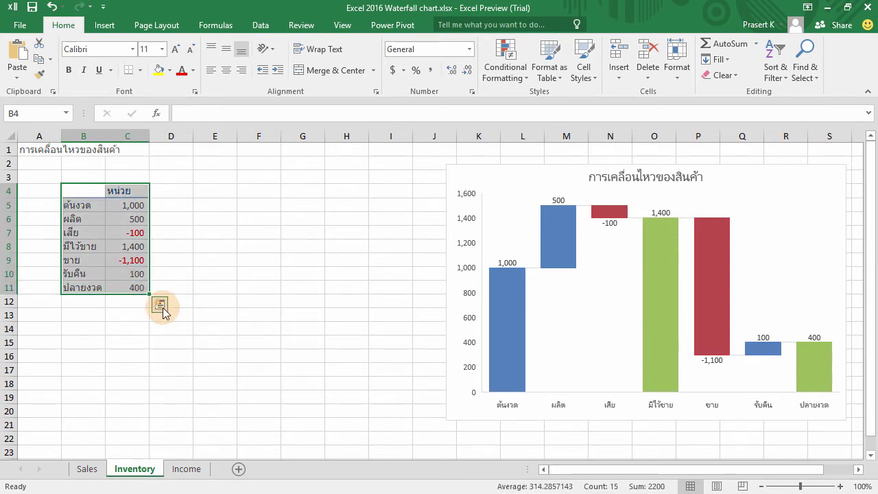
left_click(163, 308)
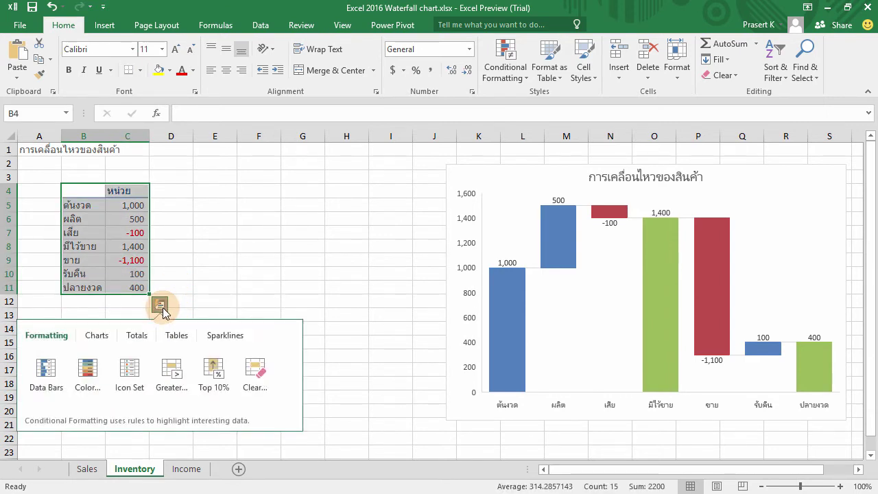
left_click(94, 338)
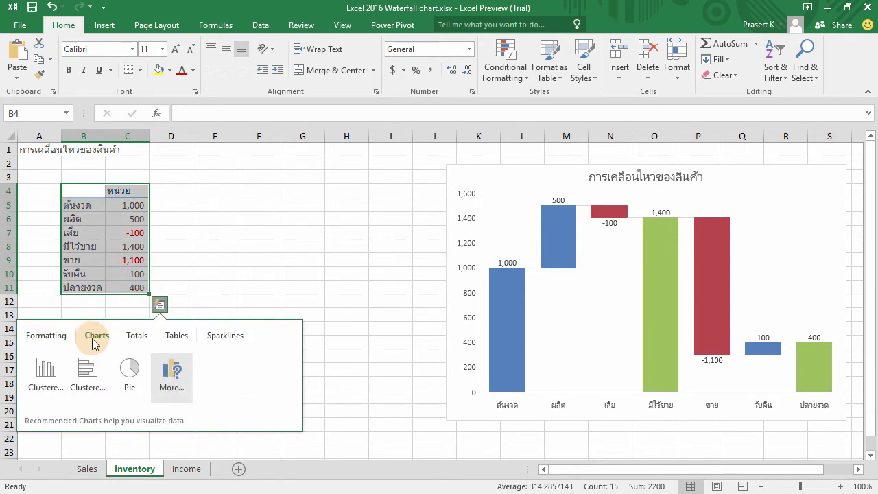
left_click(172, 373)
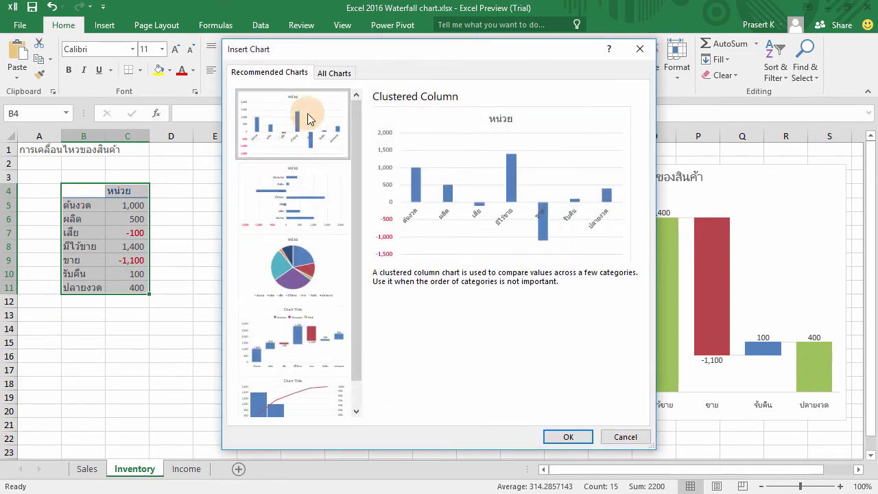
left_click(336, 75)
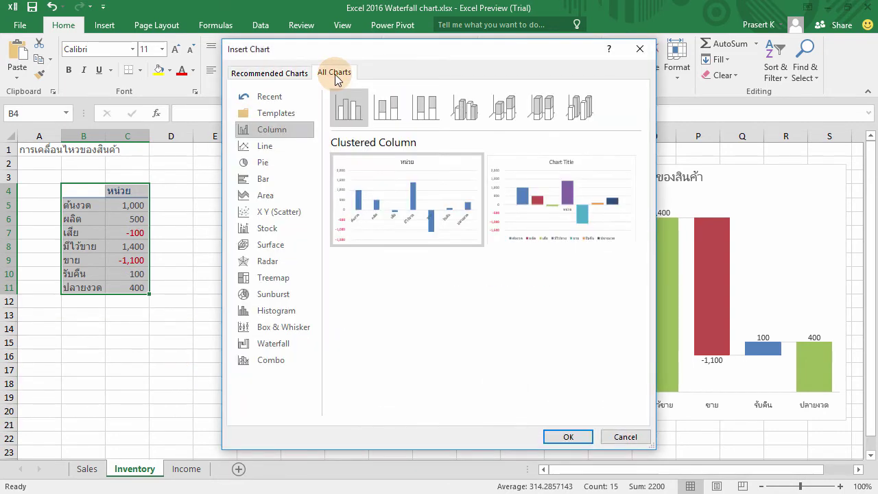
left_click(278, 348)
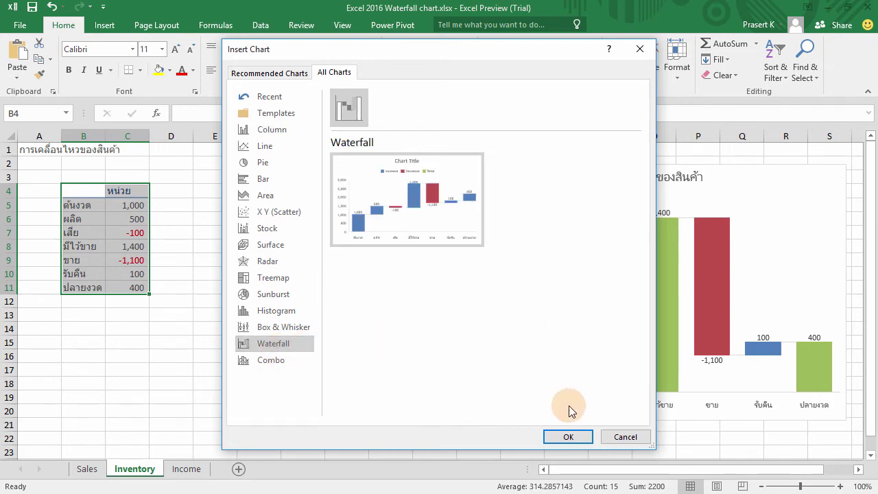
left_click(568, 437)
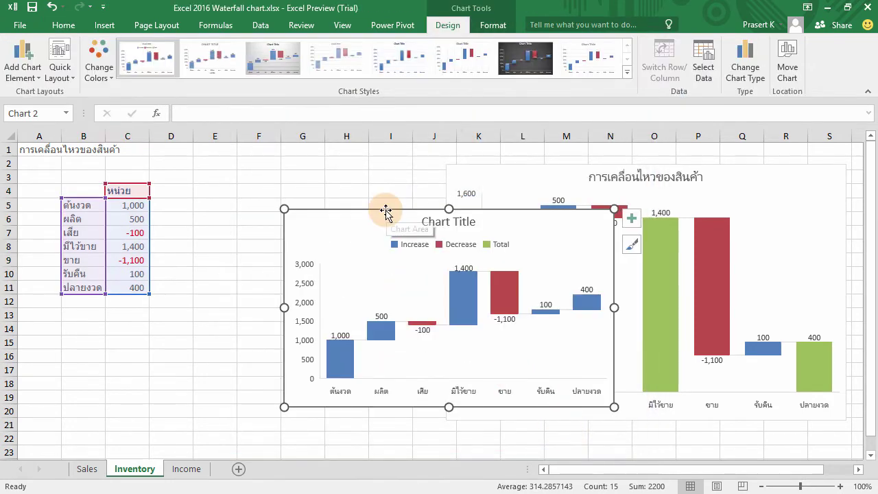
- Move the new chart beside the inventory table and select the 1,400 มีไว้ขาย bar alone
left_click_drag(382, 209, 271, 169)
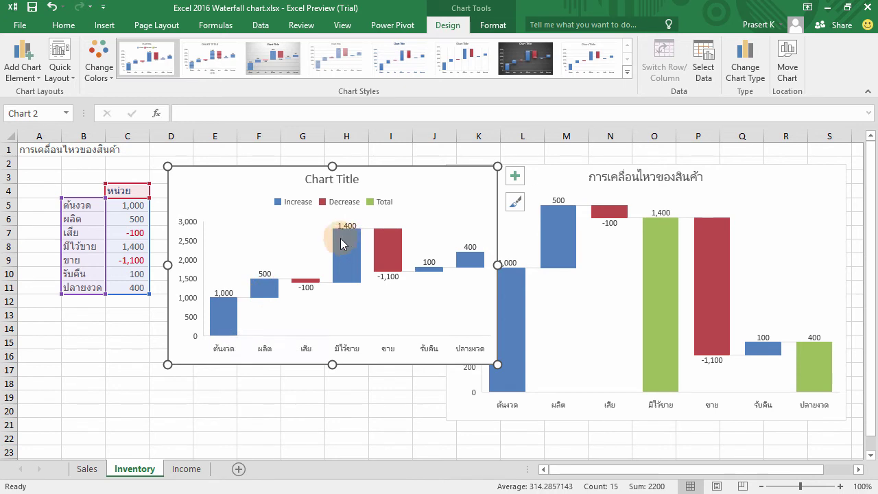
mouse_move(337, 283)
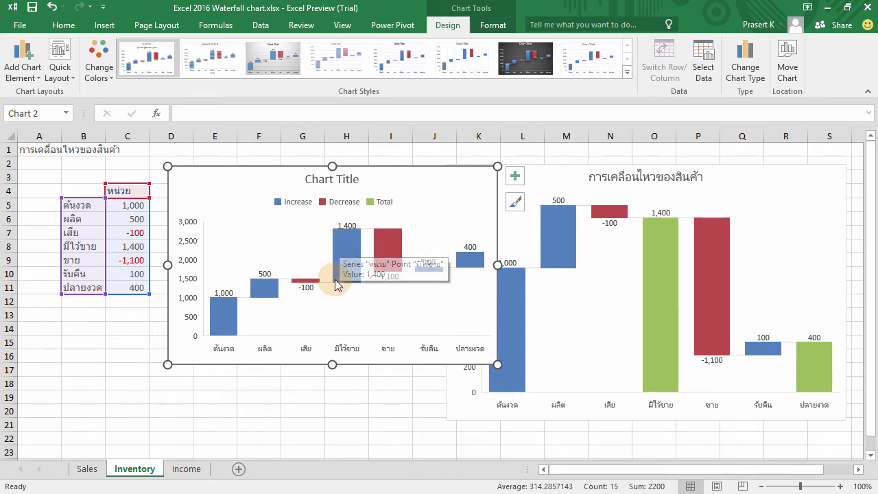
left_click(346, 241)
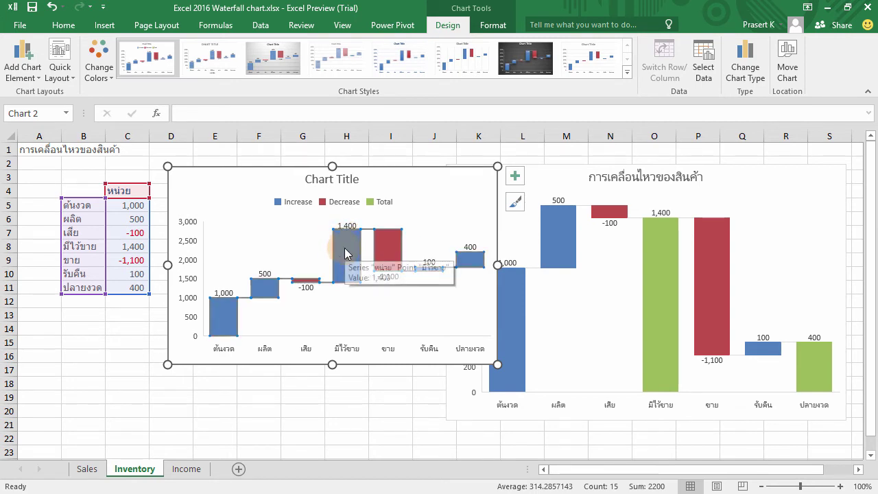
mouse_move(346, 254)
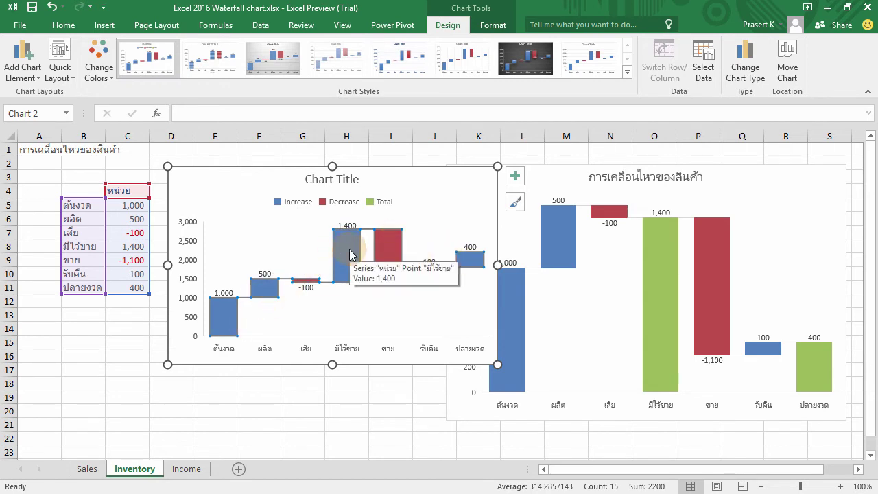
left_click(347, 231)
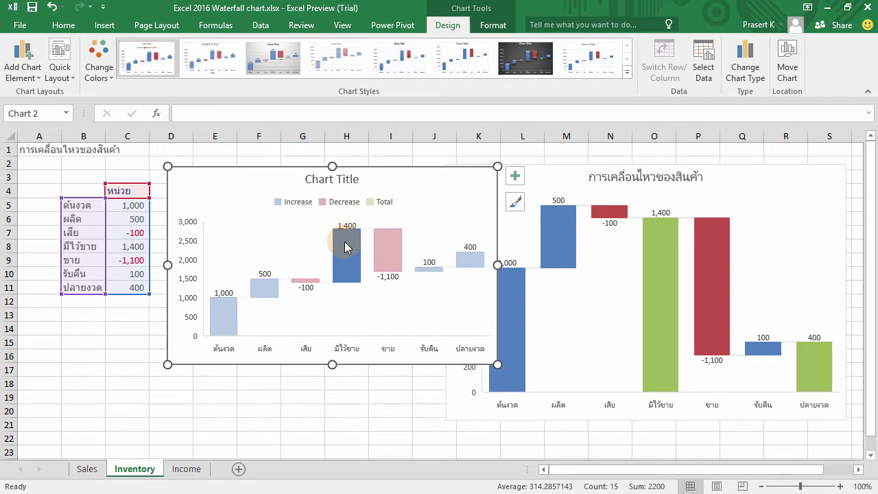
- Set the 1,400 มีไว้ขาย and 400 ปลายงวด bars as Total, then nudge the chart slightly left
right_click(346, 244)
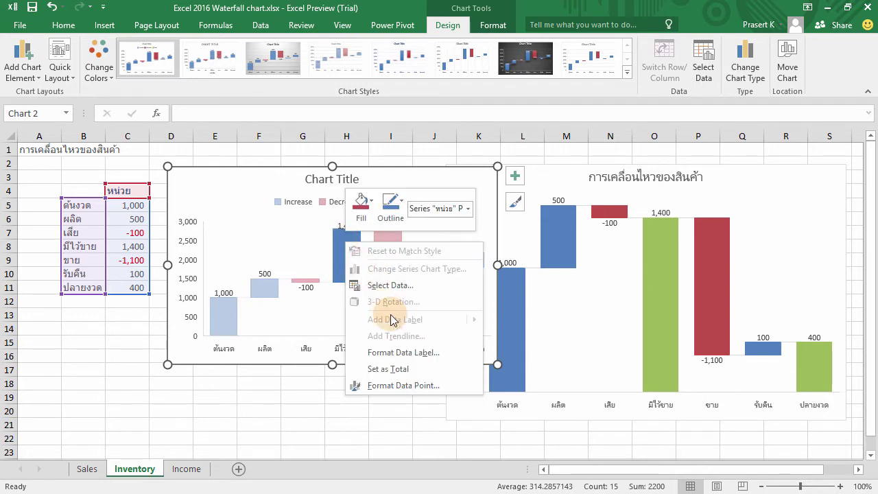
left_click(388, 369)
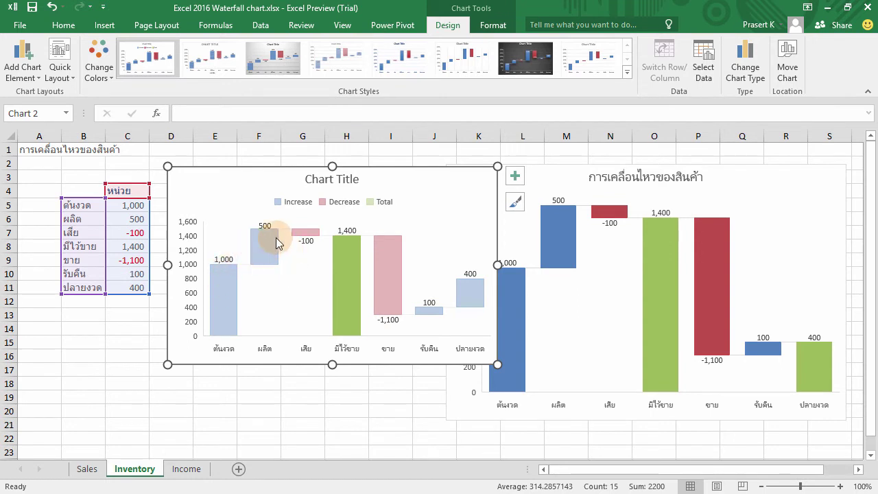
left_click(345, 253)
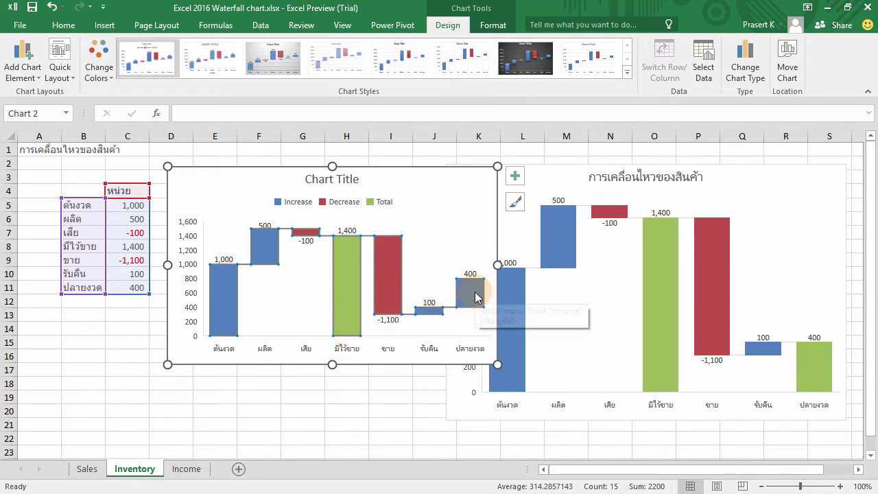
mouse_move(470, 293)
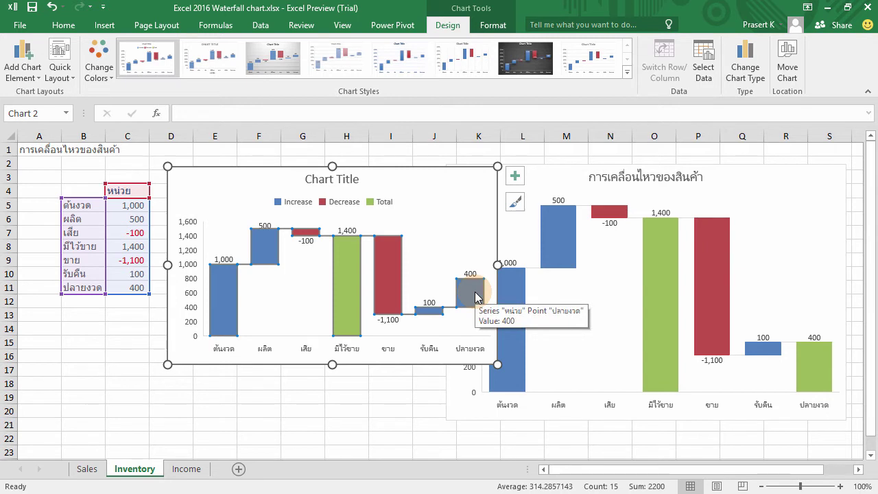
left_click(478, 297)
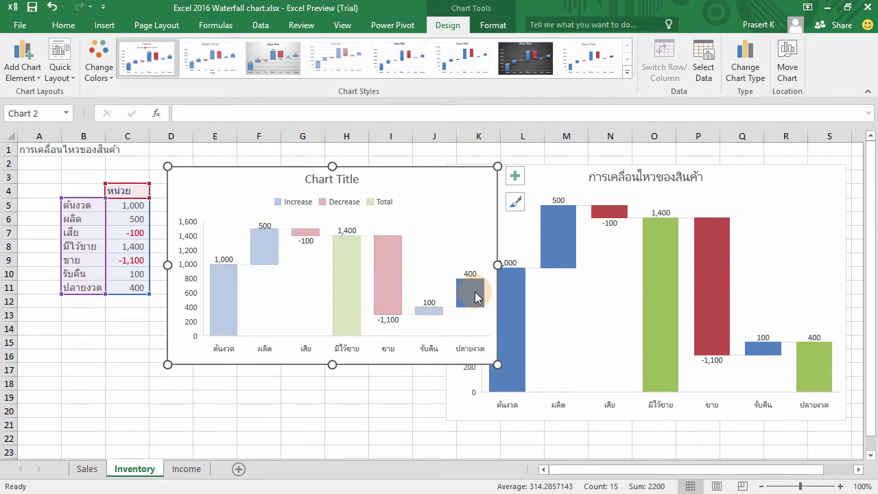
right_click(478, 297)
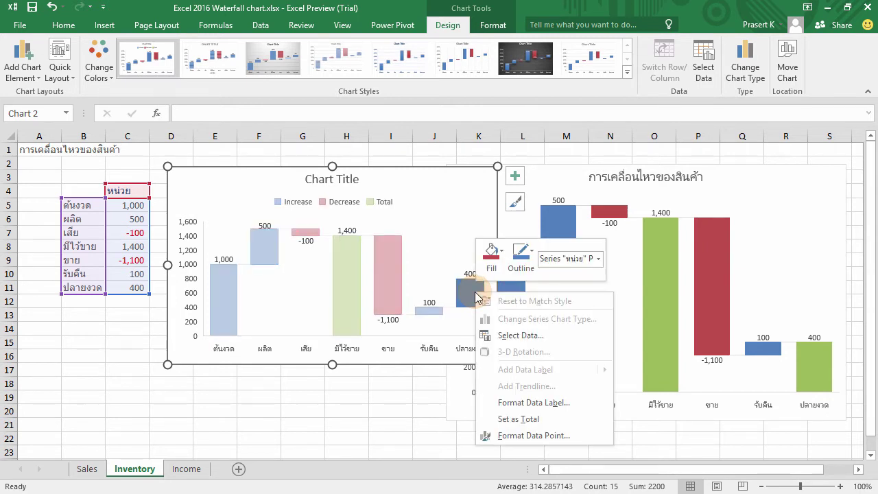
left_click(505, 417)
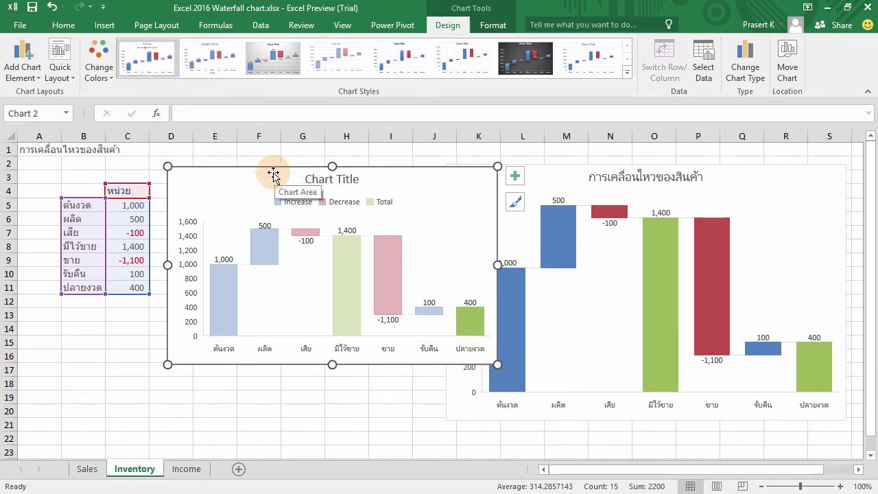
left_click_drag(273, 175, 268, 171)
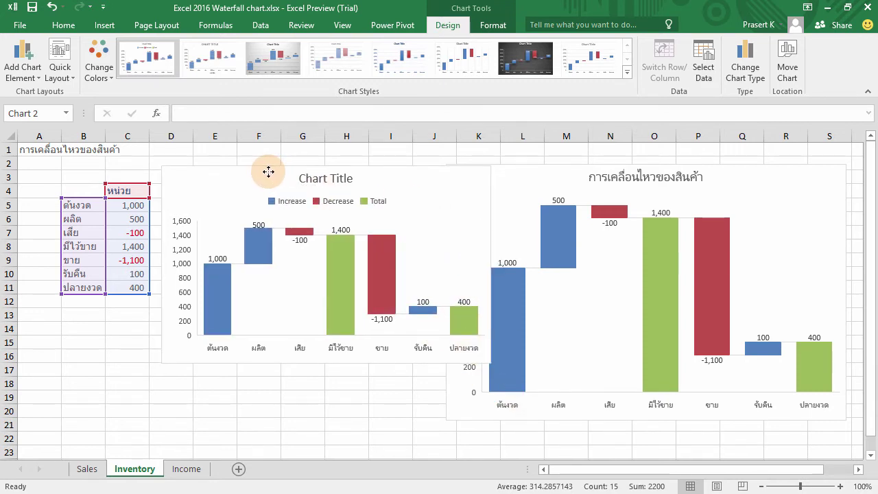
left_click(341, 251)
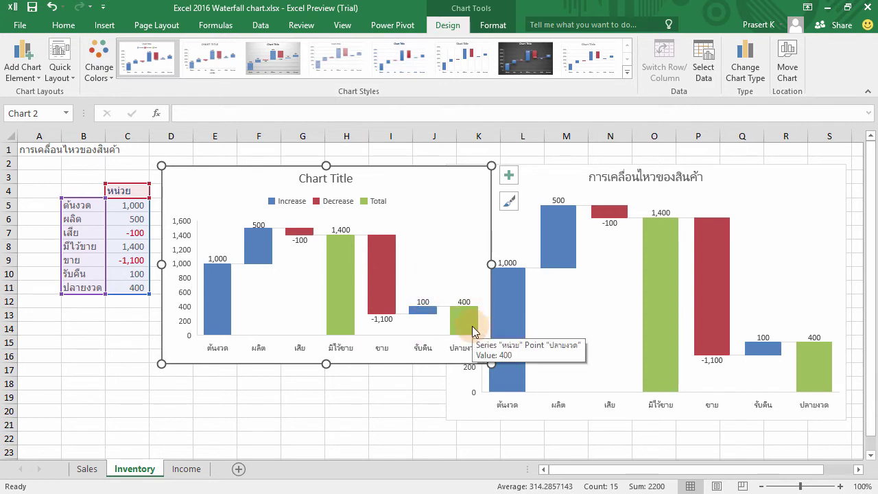
- On the Income sheet, review the amounts in C5–C11, then delete the left waterfall chart
left_click(187, 470)
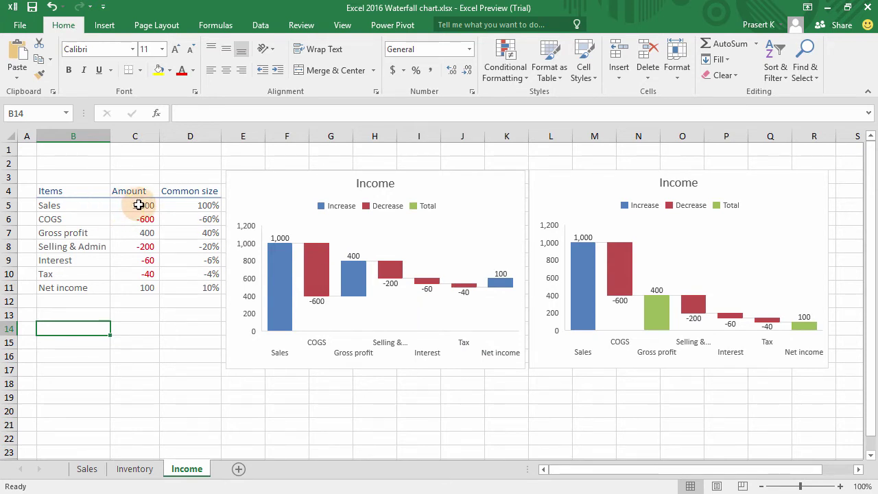
left_click(139, 205)
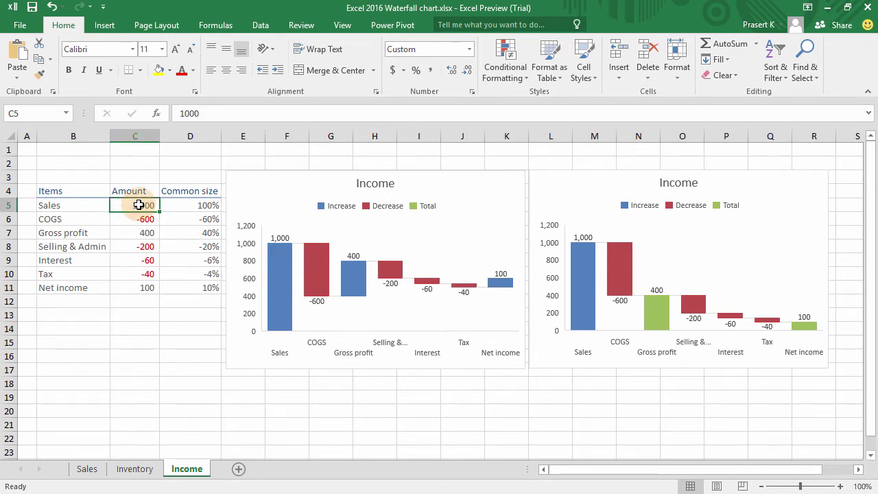
left_click(144, 220)
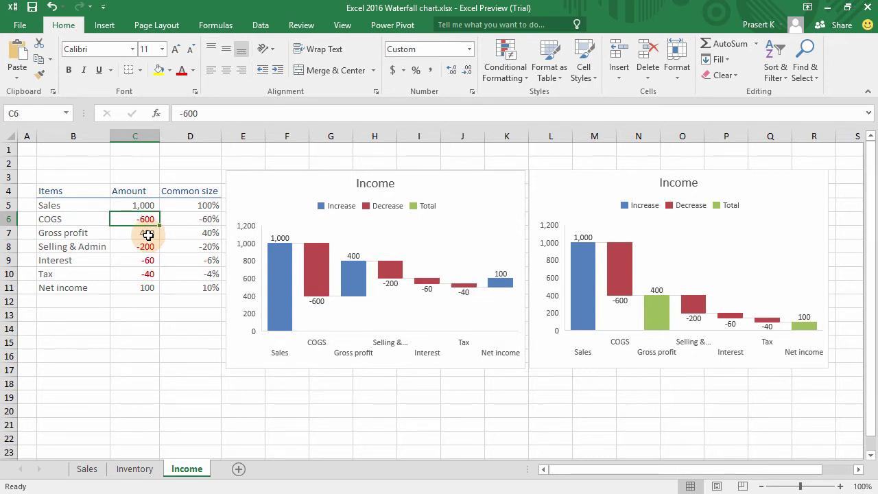
left_click(149, 234)
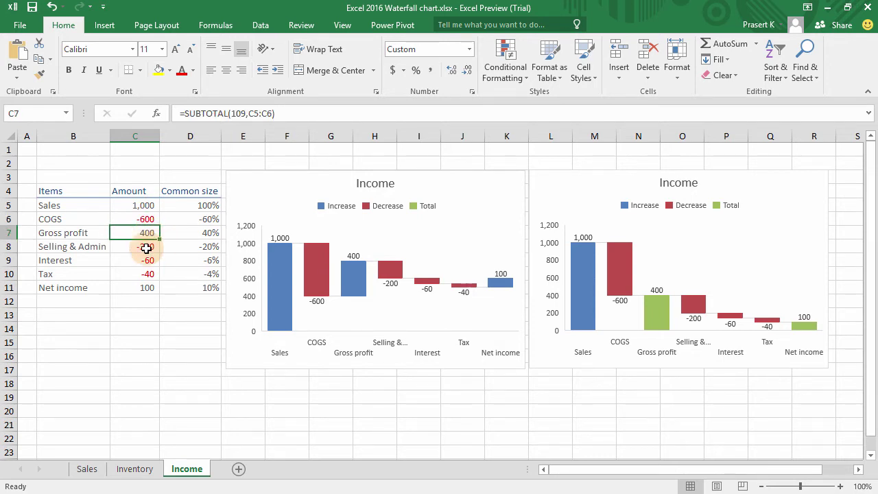
left_click(147, 248)
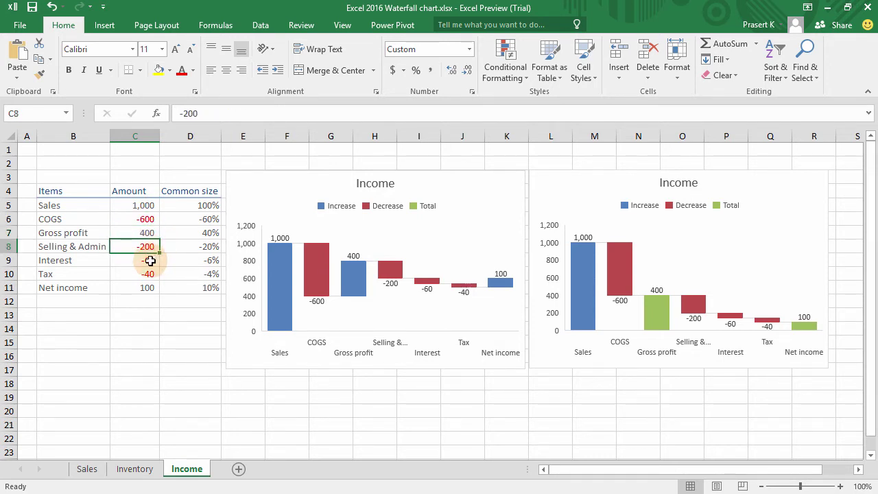
left_click(150, 261)
left_click(147, 274)
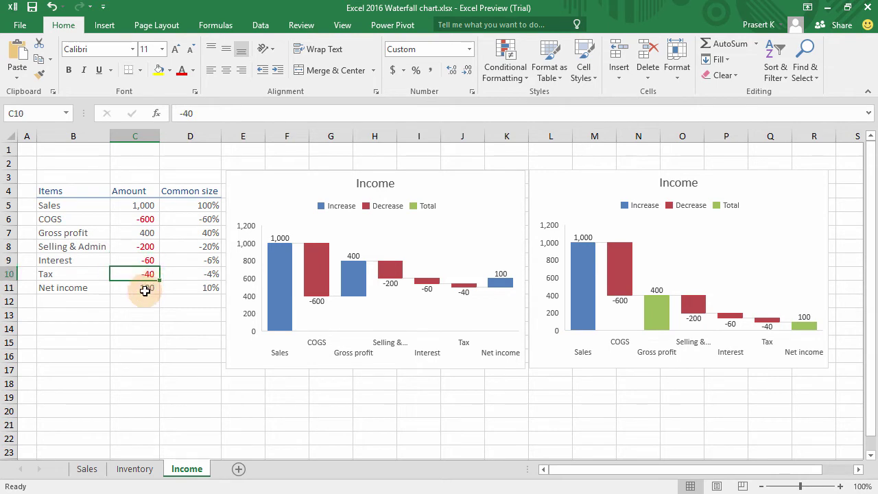
left_click(145, 289)
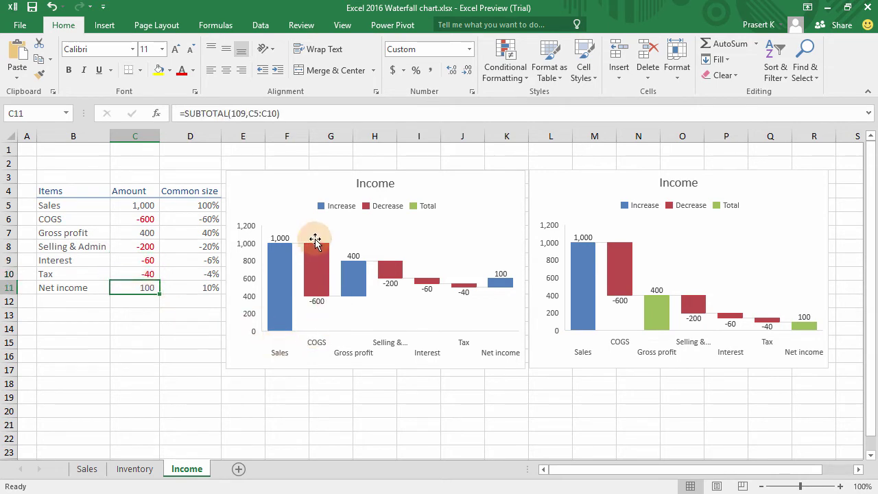
left_click(297, 174)
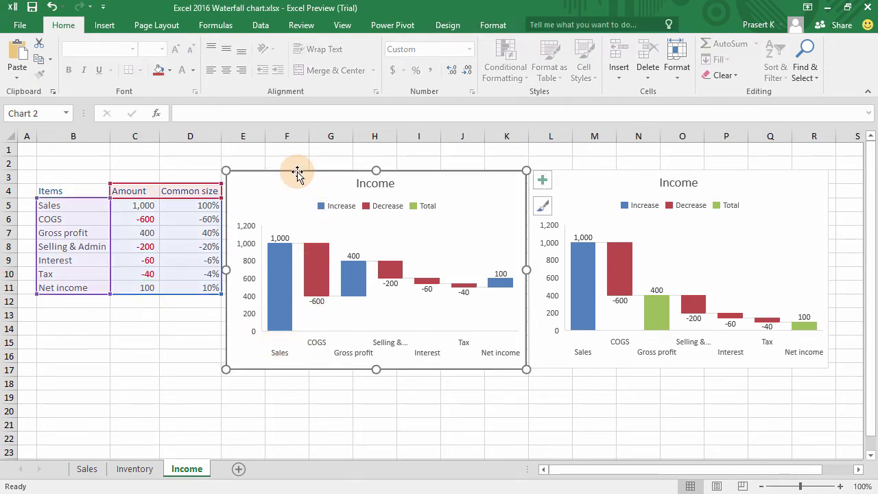
key("Delete")
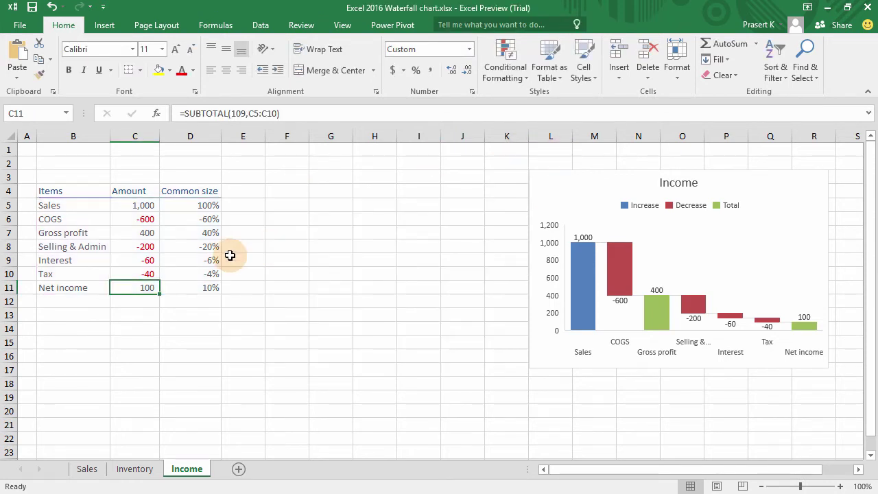
- Insert a Waterfall chart from Income data B4:C11 through Quick Analysis > More Charts > All Charts
left_click_drag(55, 191, 144, 285)
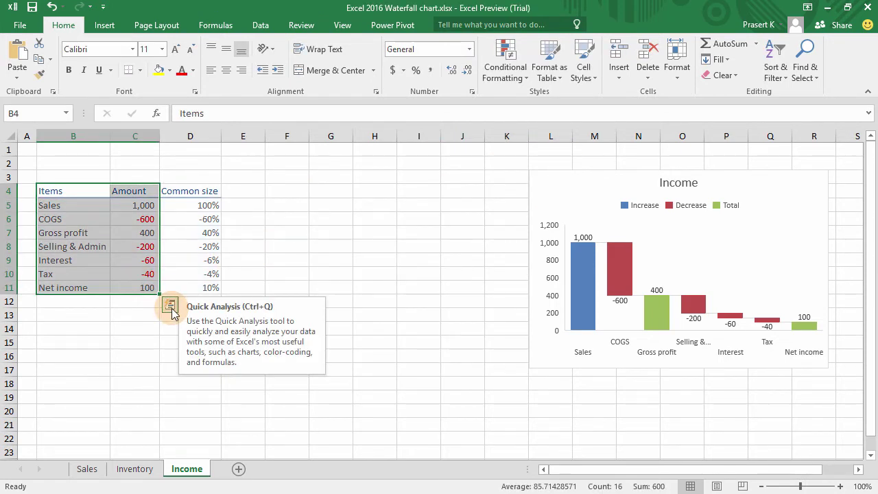
left_click(169, 305)
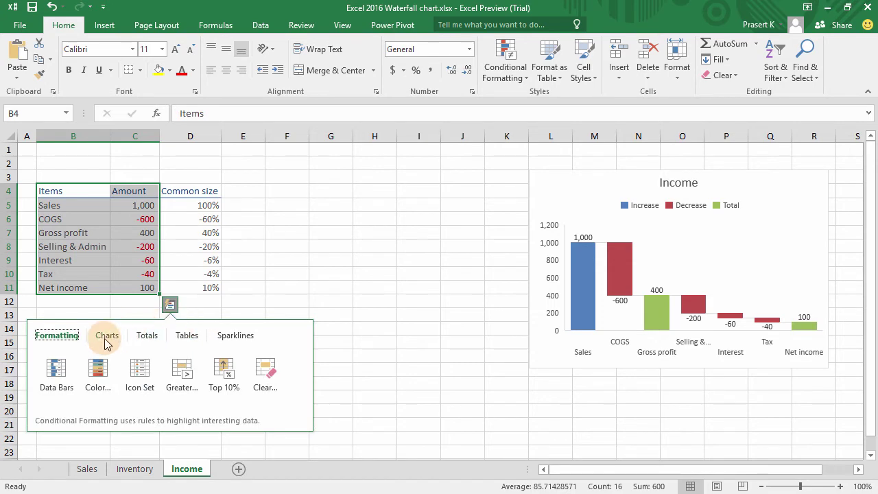
left_click(106, 341)
left_click(180, 325)
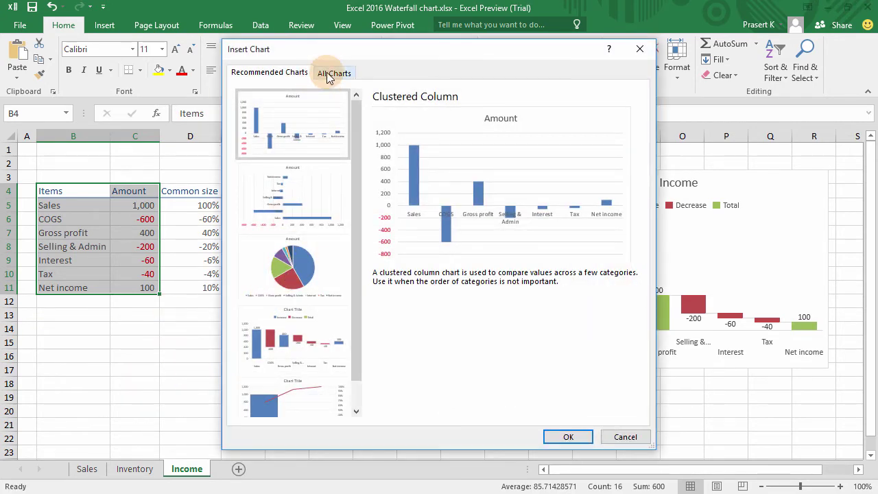
left_click(327, 76)
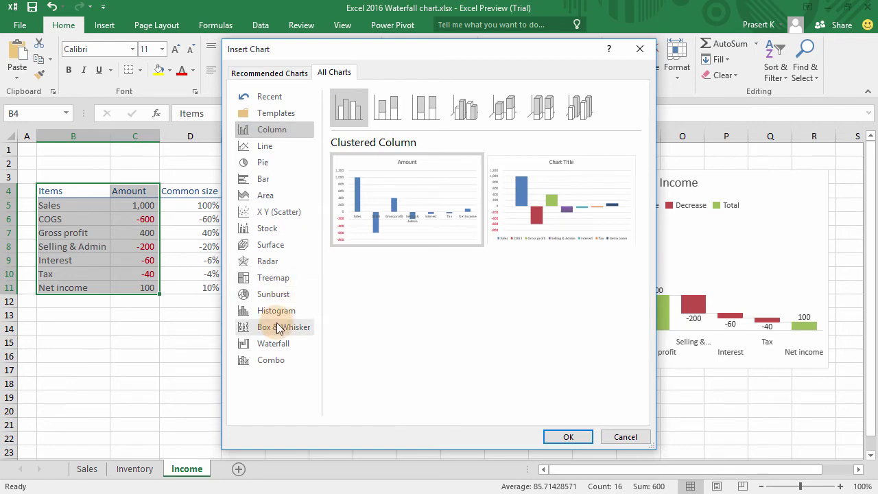
left_click(272, 345)
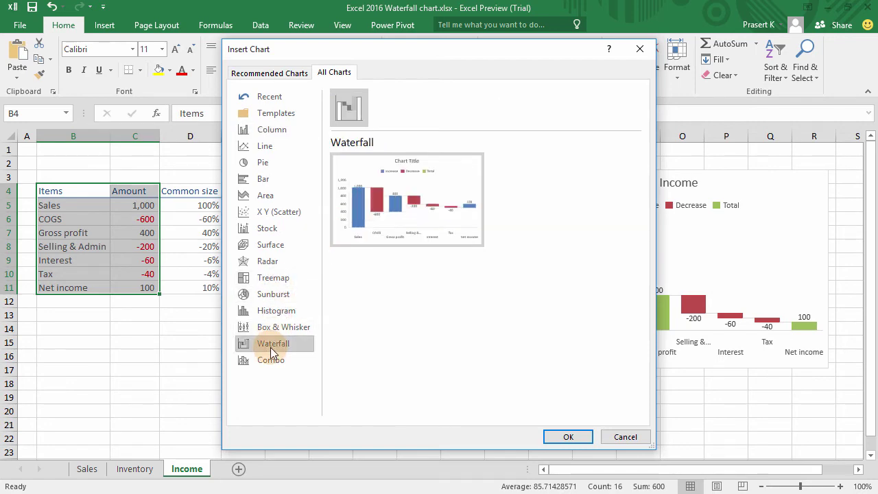
left_click(557, 439)
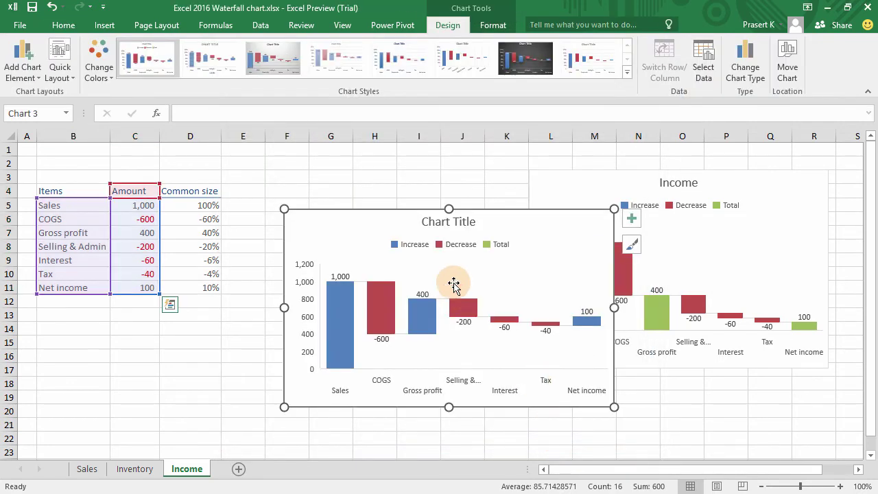
- Move the new chart up beside the table and enlarge it toward the lower right
left_click_drag(391, 215, 343, 179)
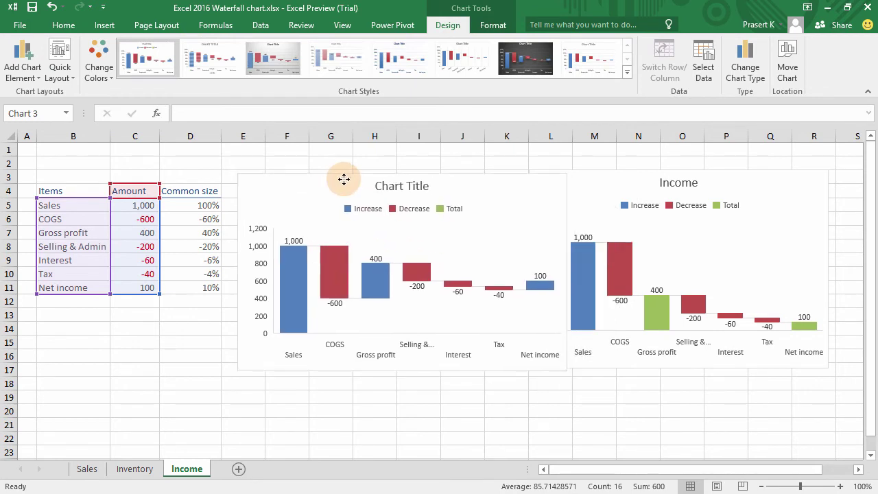
left_click(543, 274)
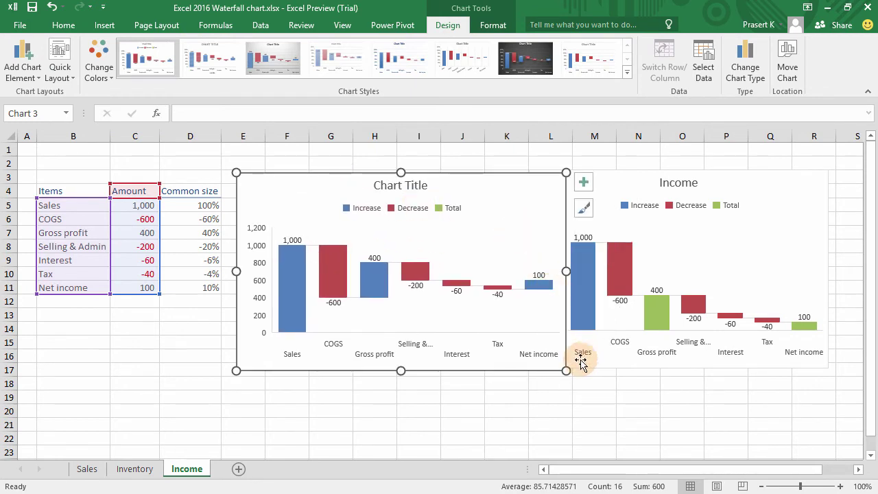
left_click_drag(566, 370, 626, 422)
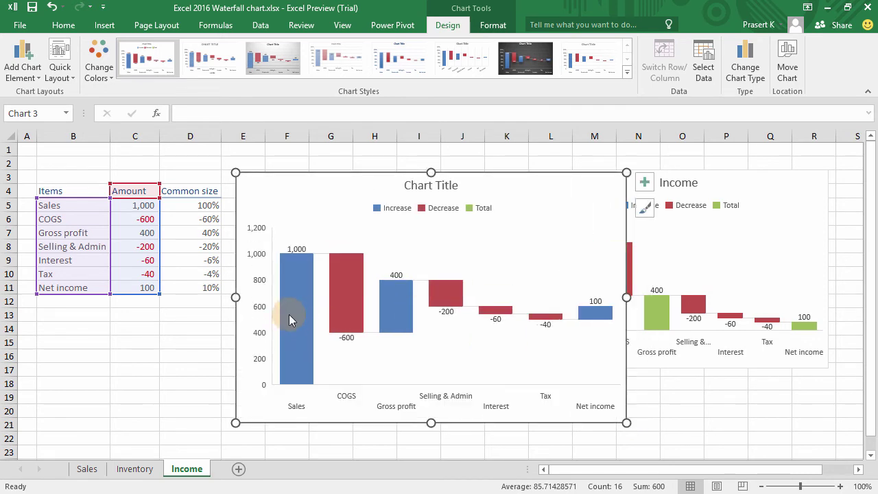
- Set the Gross profit (400) and Net income (100) bars as Total bars
left_click(352, 281)
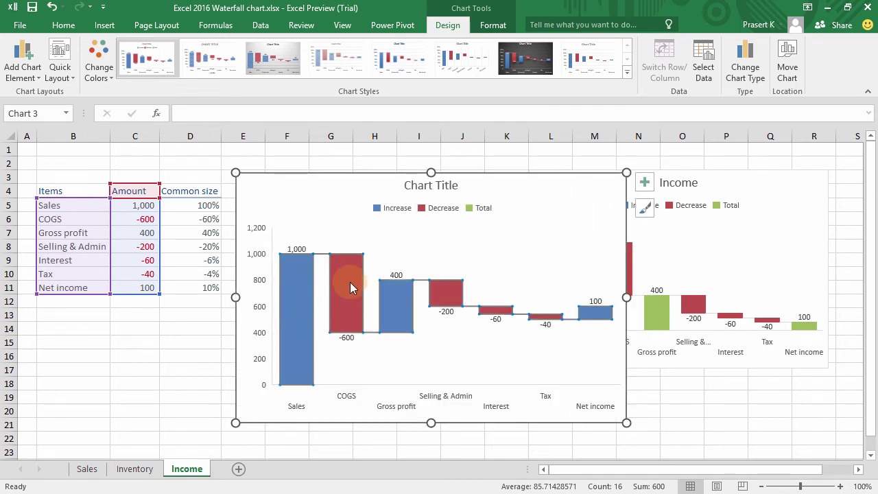
left_click(399, 303)
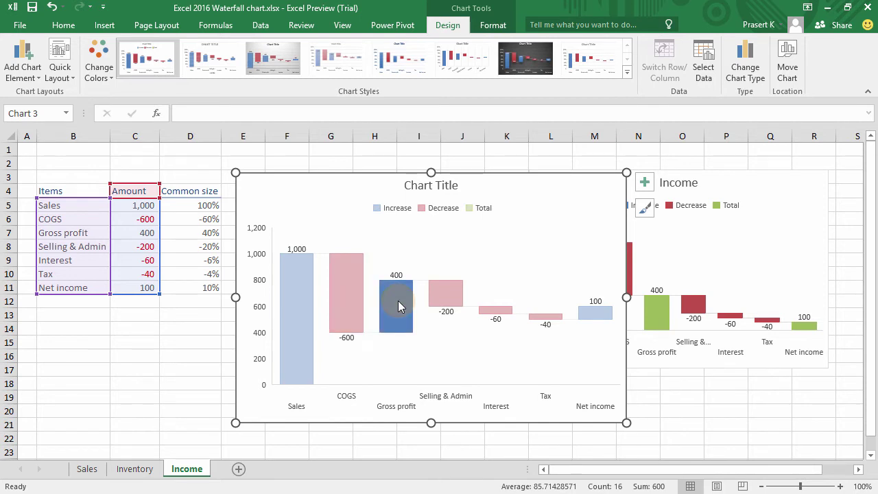
right_click(398, 301)
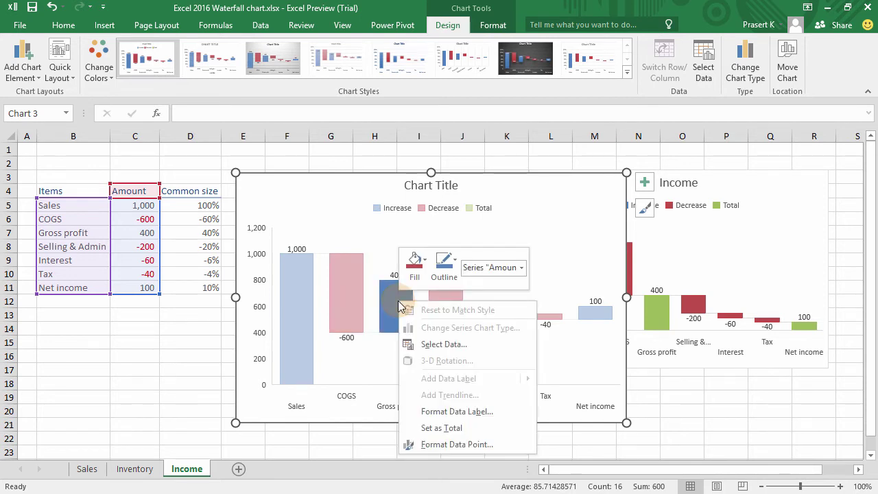
left_click(432, 428)
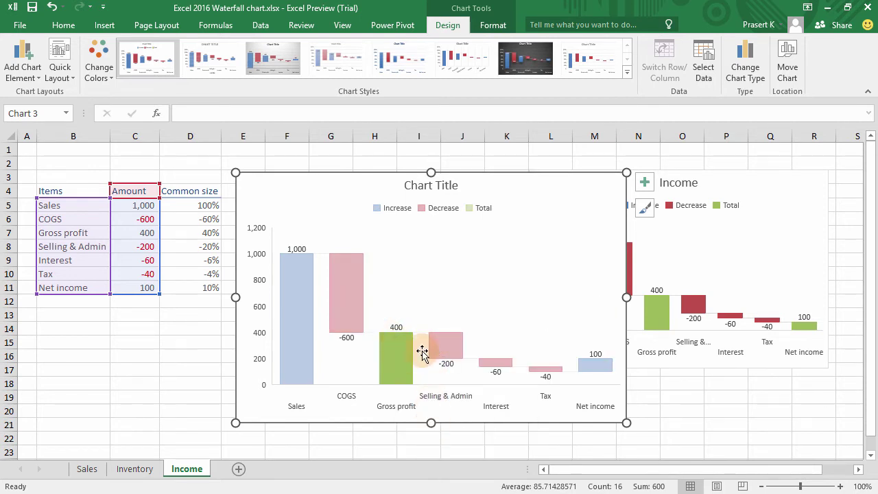
left_click(451, 342)
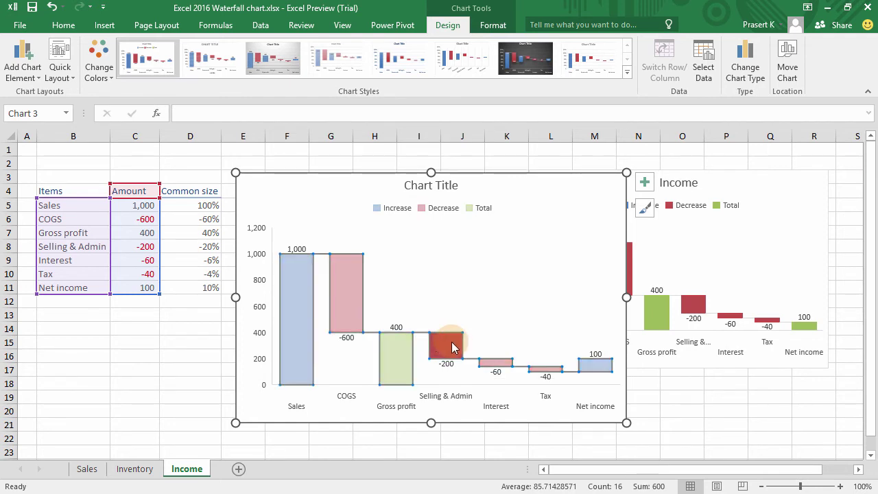
mouse_move(594, 365)
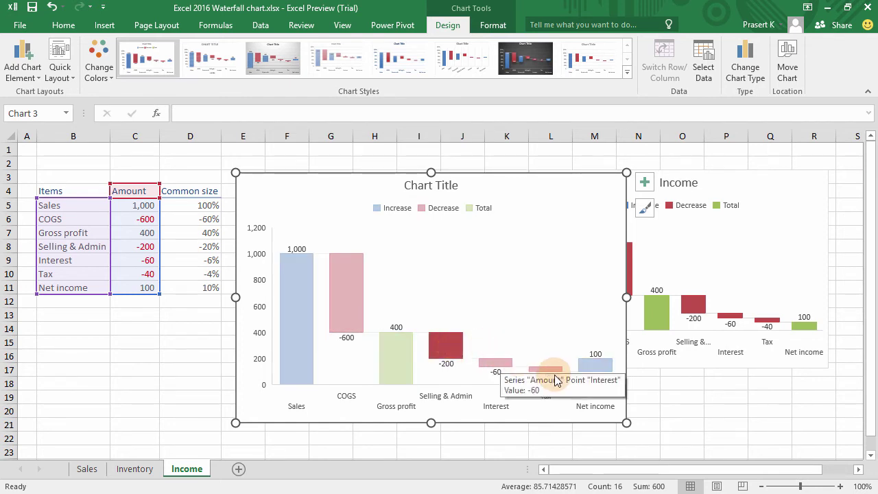
left_click(594, 367)
right_click(594, 371)
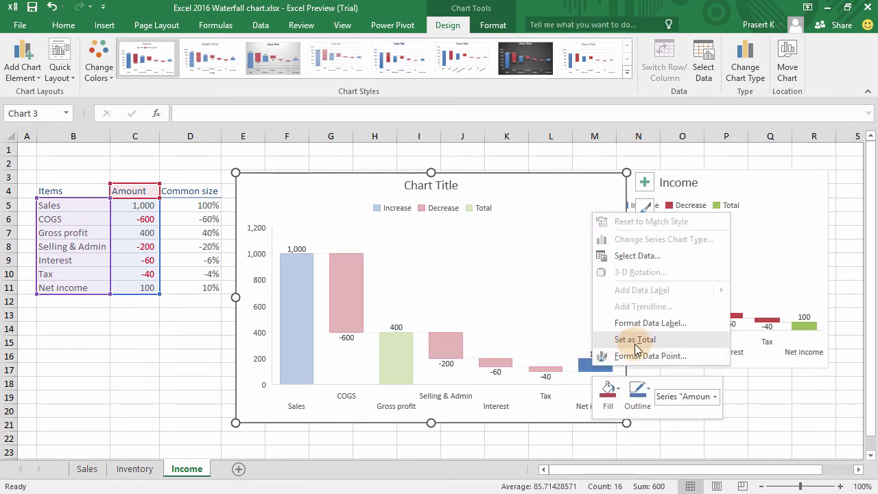
left_click(632, 340)
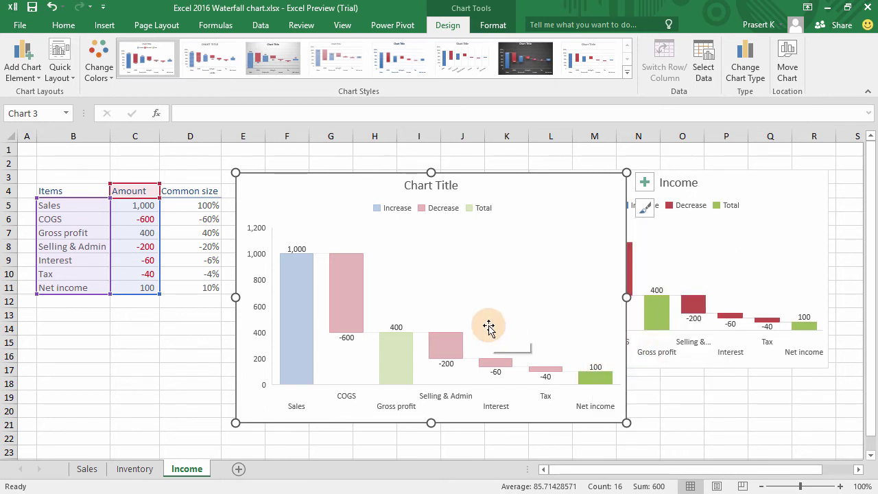
left_click(288, 439)
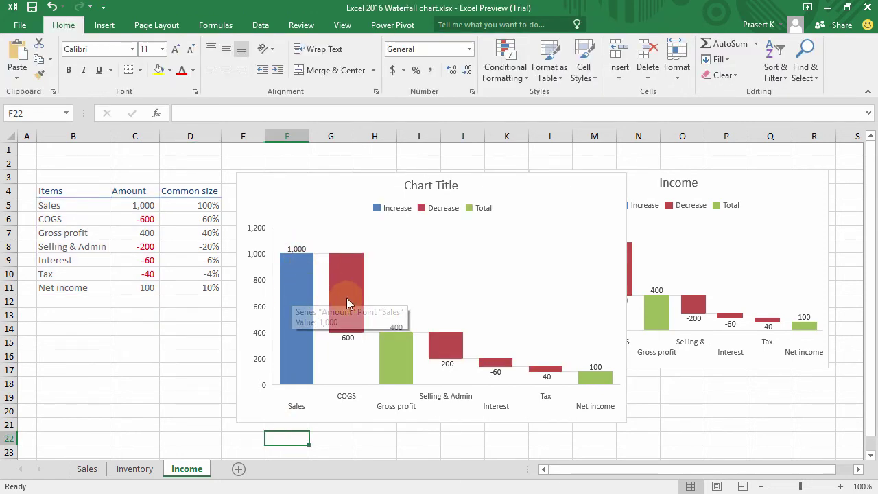
mouse_move(346, 288)
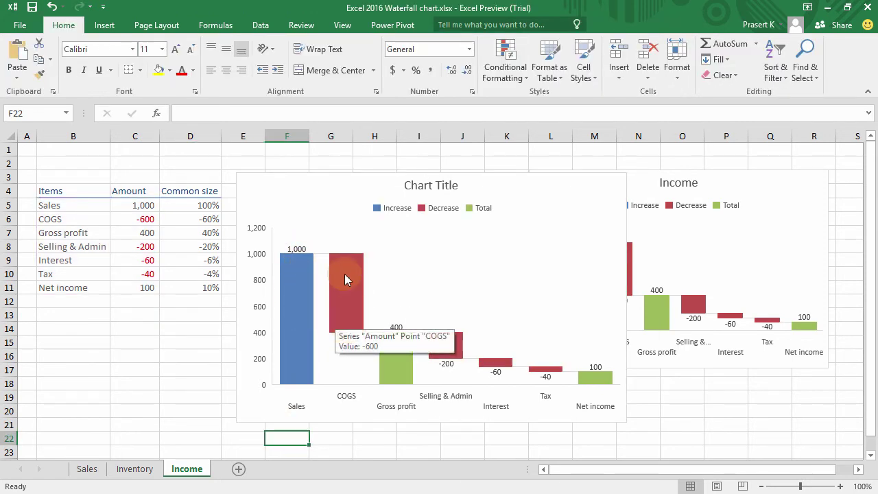
- Review the common-size formulas for Sales in D5 and Net income in D11, plus the C11 subtotal
left_click_drag(345, 279, 407, 337)
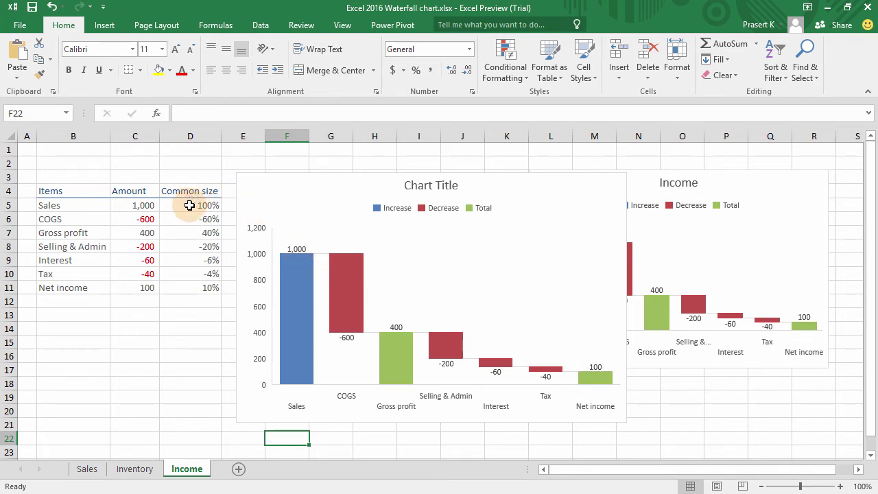
left_click(190, 205)
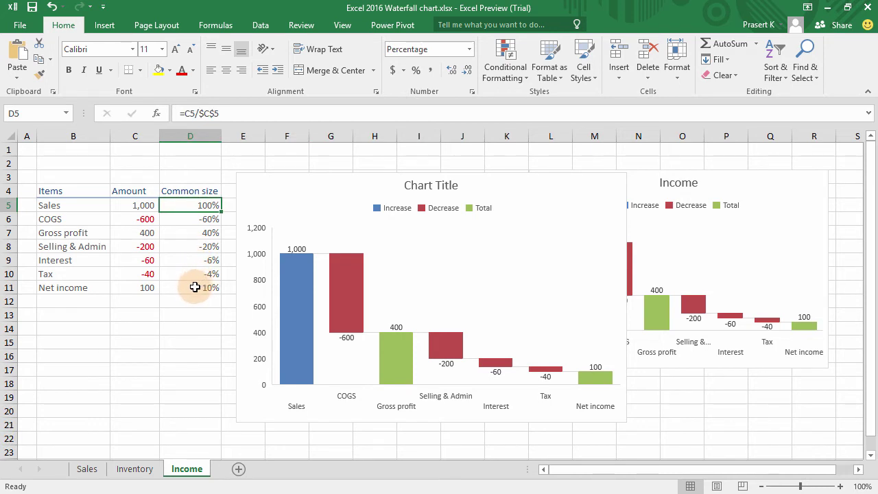
left_click(193, 288)
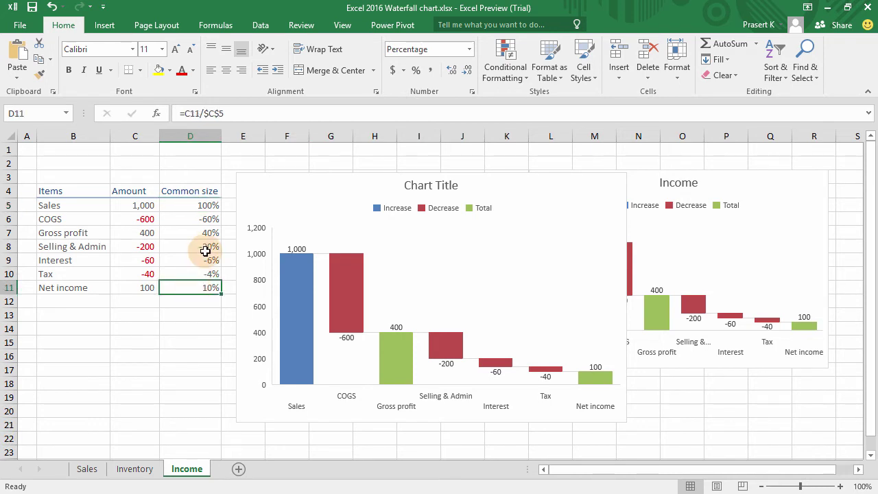
left_click(204, 208)
left_click(149, 286)
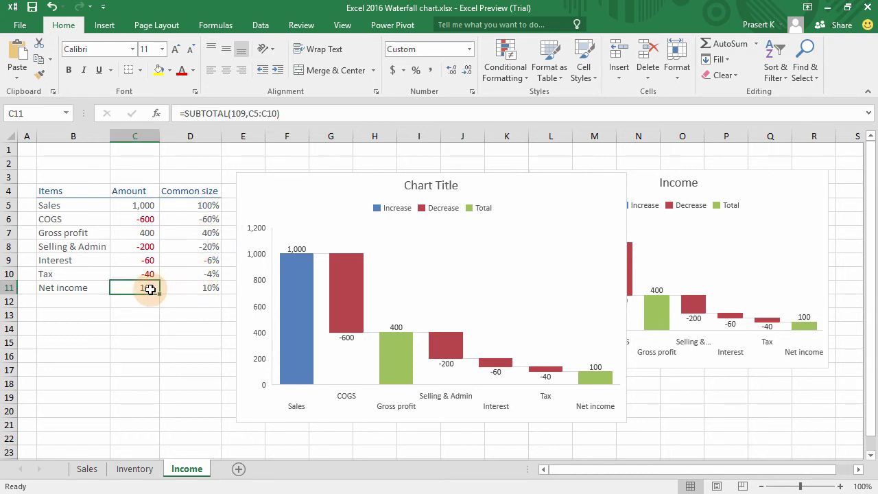
left_click(188, 290)
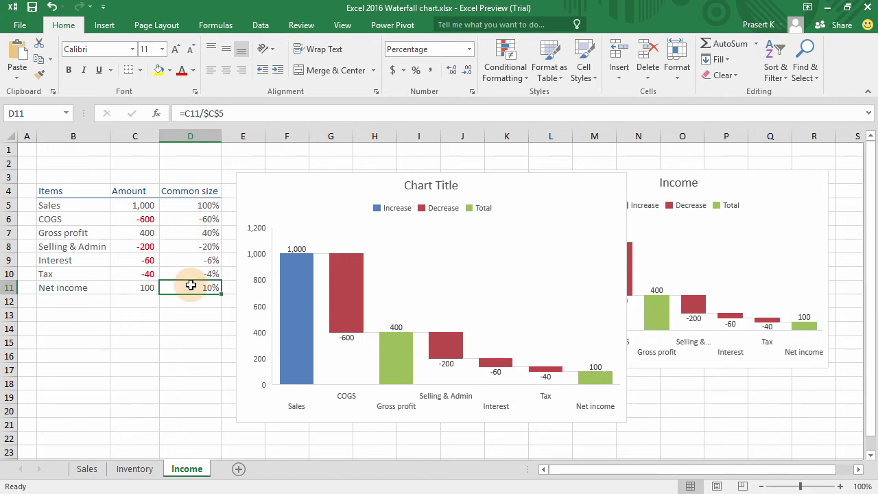
- Inspect the D11 formula's references, then check the Gross profit and Interest formulas in D7 and D9
double_click(190, 284)
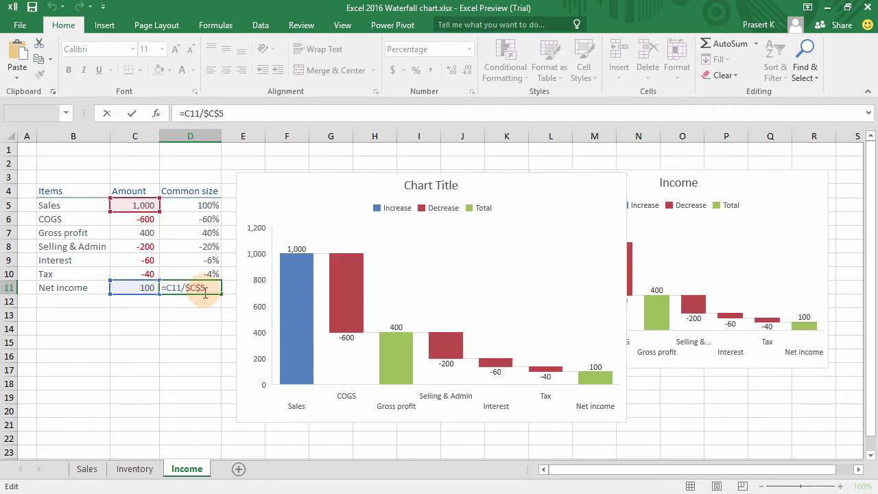
key("ctrl+Return")
left_click(205, 207)
left_click(194, 230)
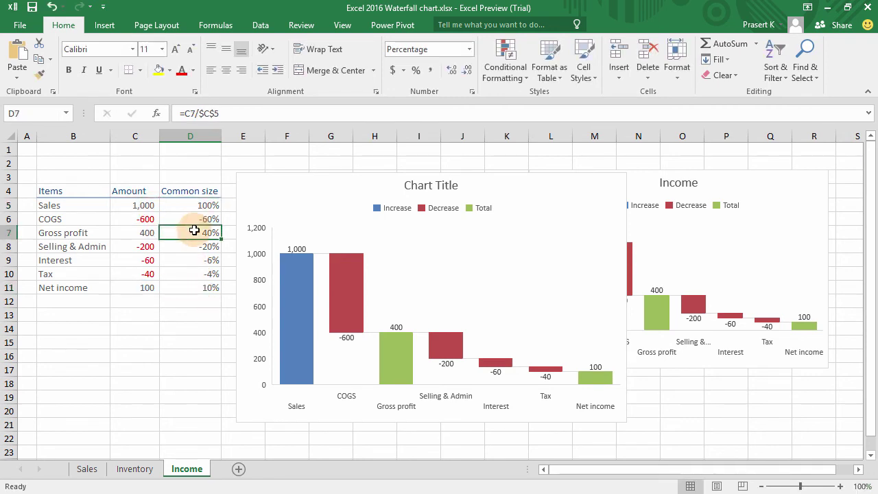
left_click(199, 260)
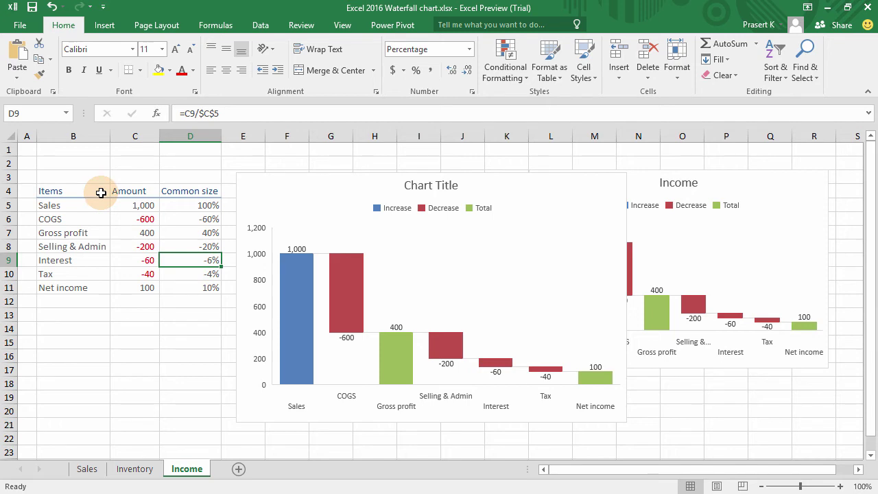
left_click(266, 176)
- Delete the draft chart and select the Items, Amount and Common size table B4:D11
key("Delete")
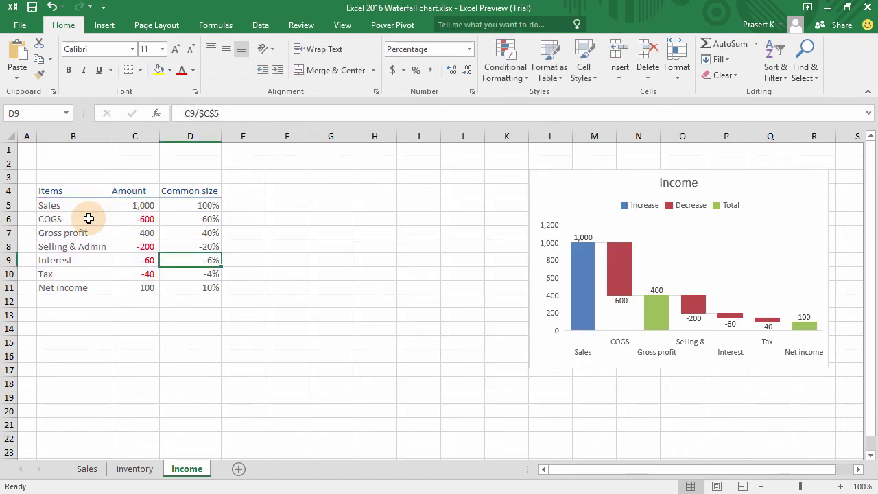
left_click(76, 192)
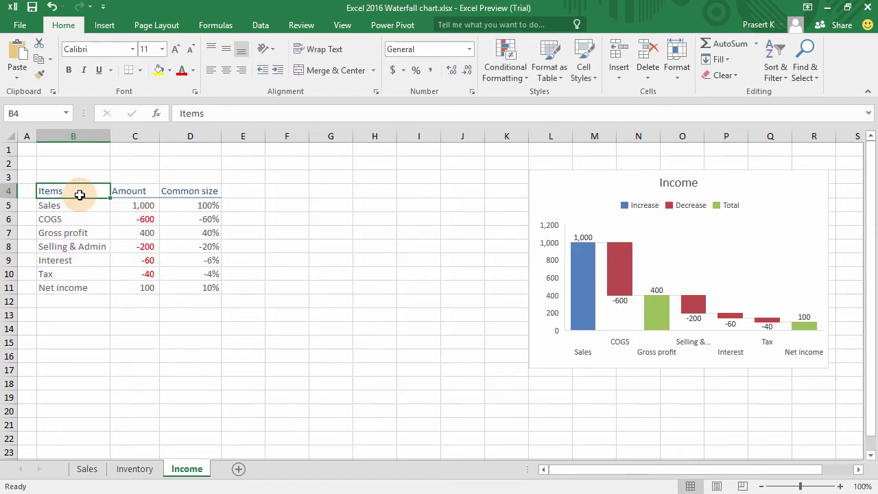
left_click(183, 287, "shift")
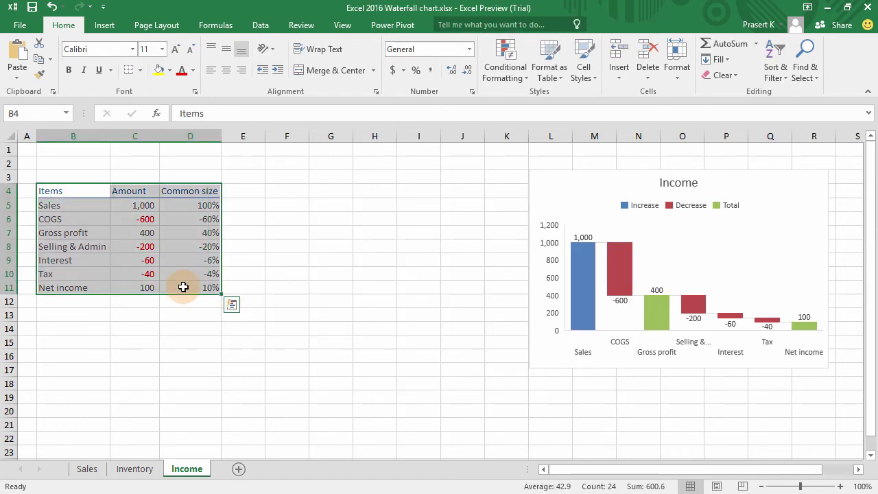
- Insert a Waterfall chart from the selected table through Quick Analysis' All Charts list
left_click(231, 304)
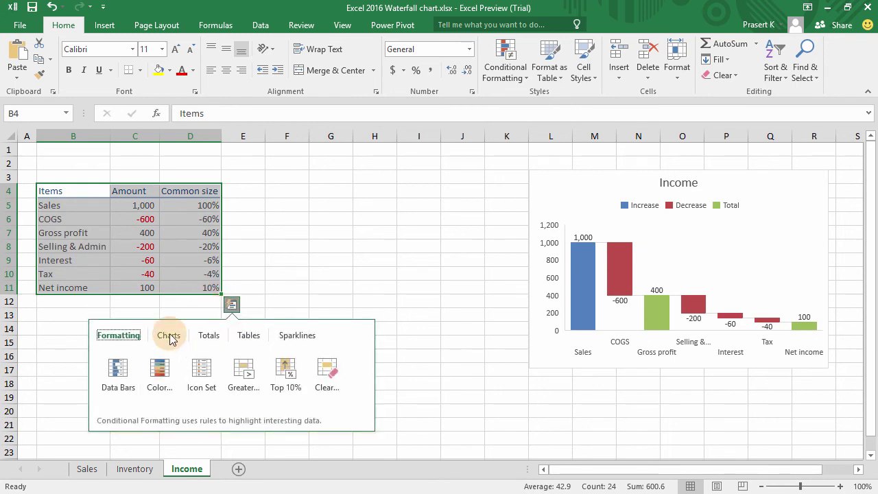
left_click(169, 335)
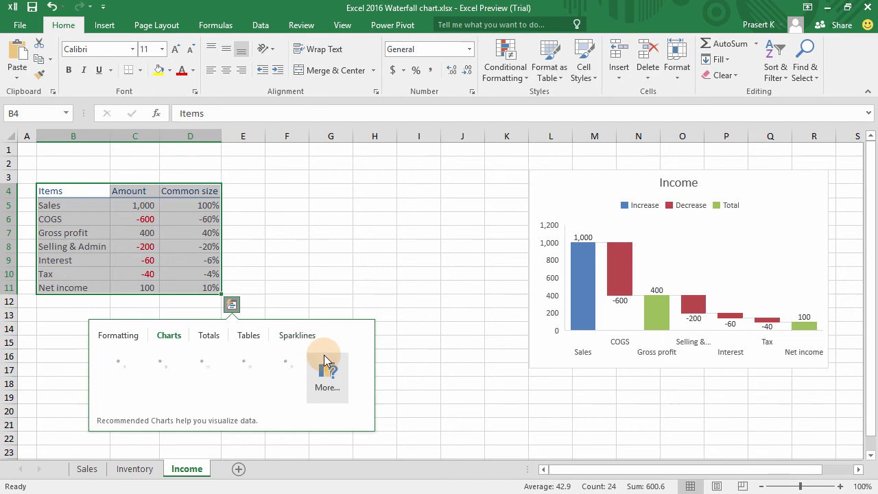
left_click(326, 376)
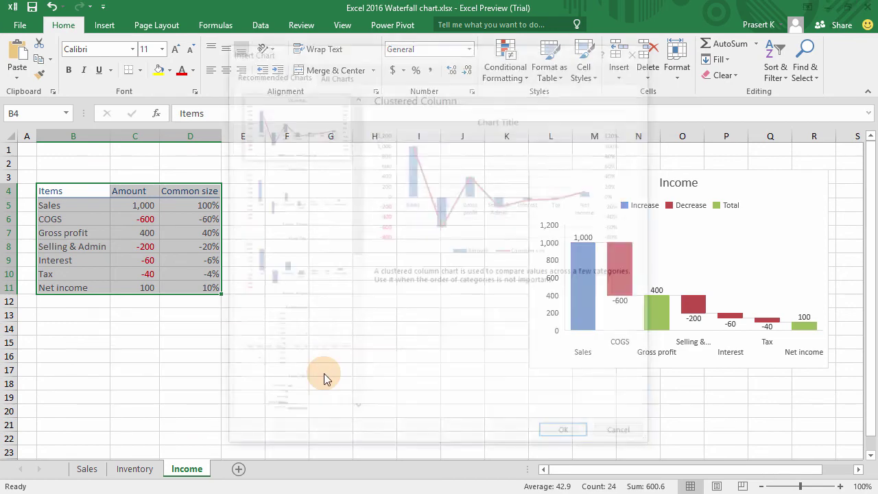
left_click(332, 74)
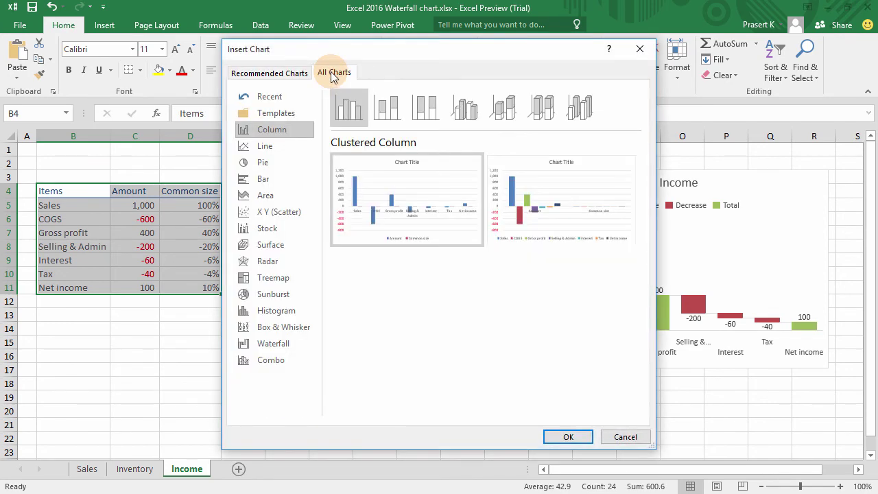
left_click(277, 345)
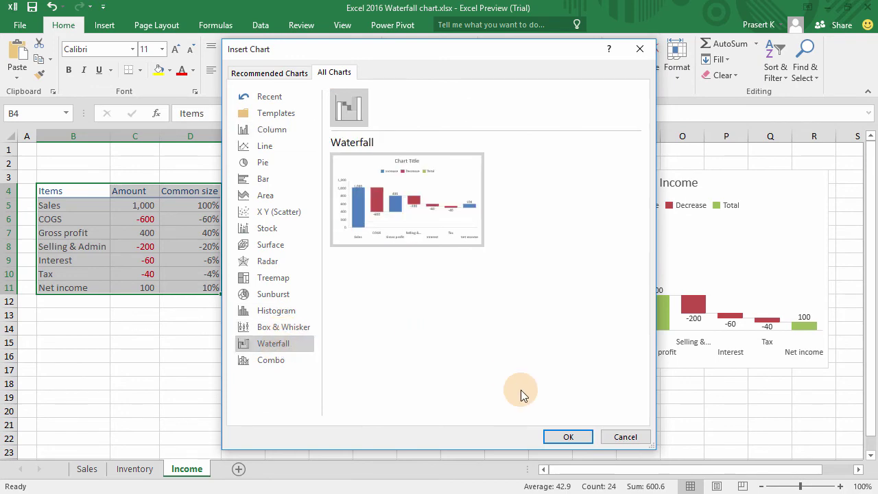
left_click(552, 437)
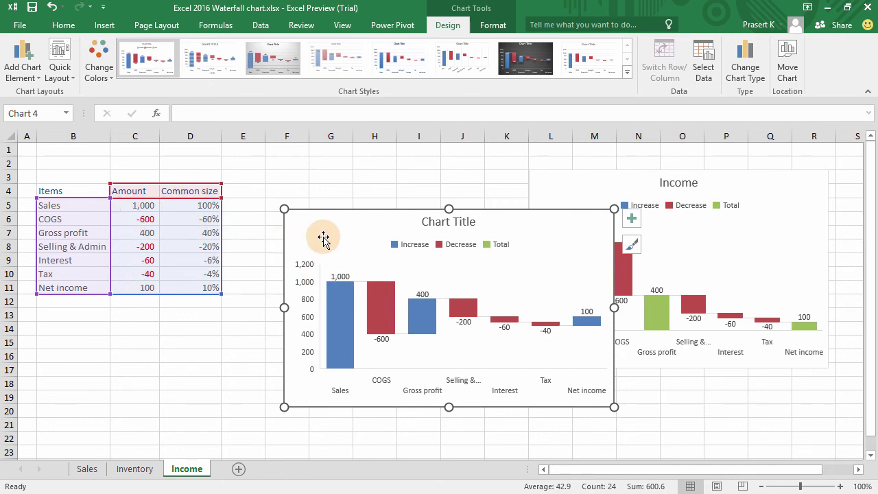
- Set the Gross profit (400) and Net income (100) bars as Total so they rise from zero
left_click(426, 317)
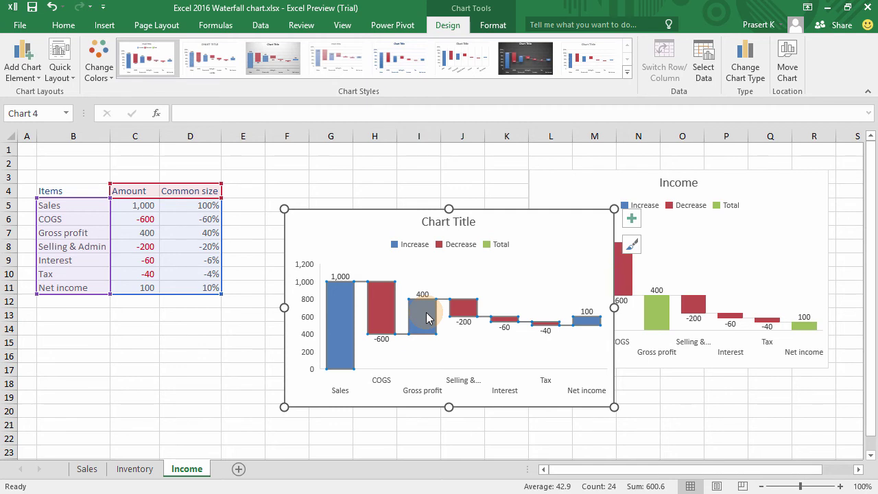
left_click(425, 321)
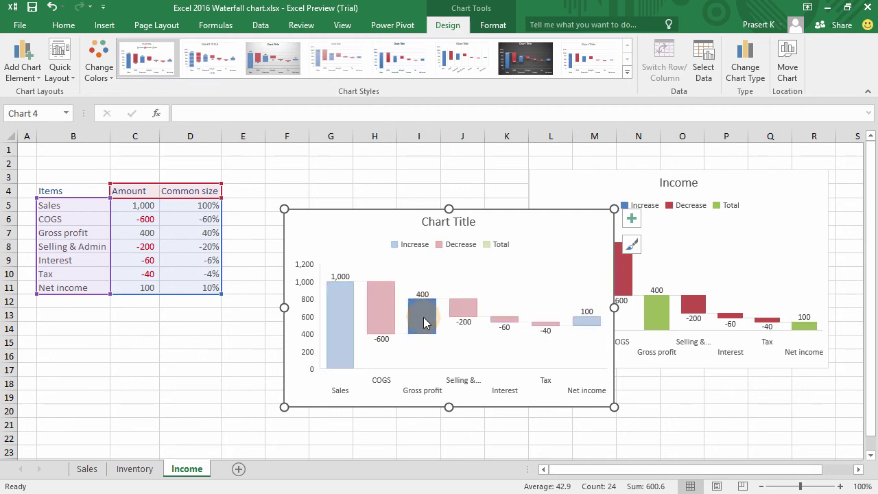
right_click(423, 321)
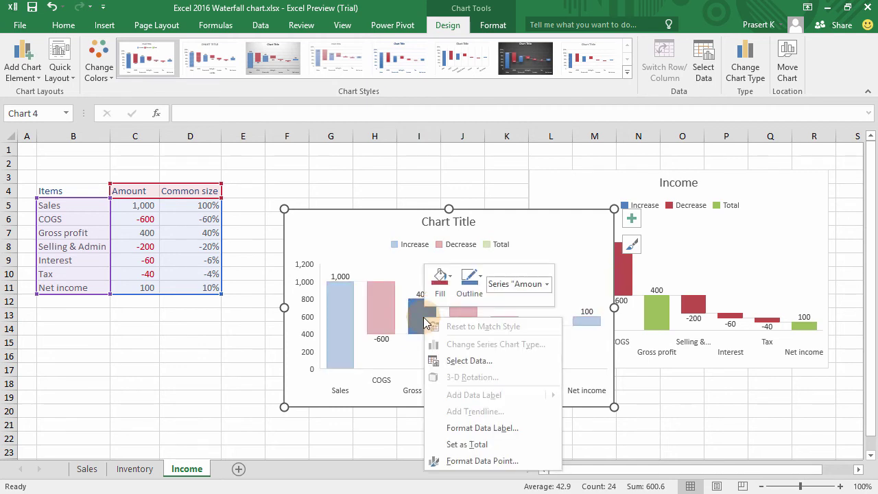
left_click(469, 446)
left_click(584, 358)
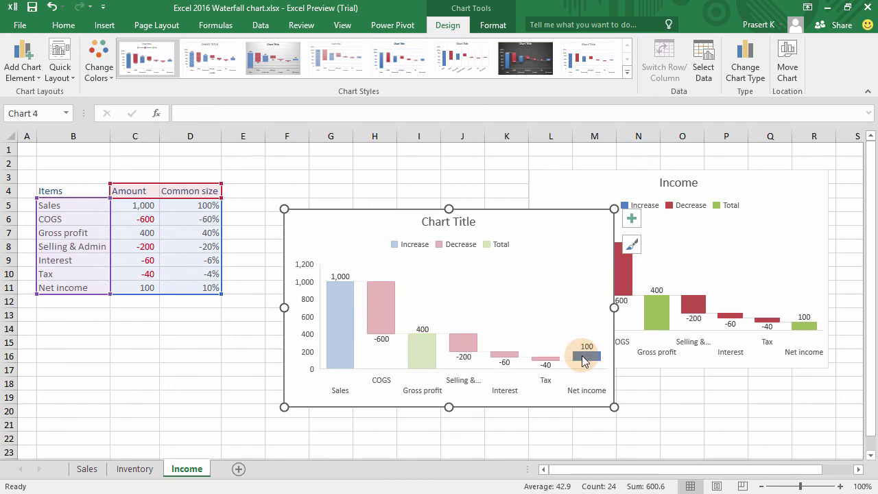
right_click(584, 358)
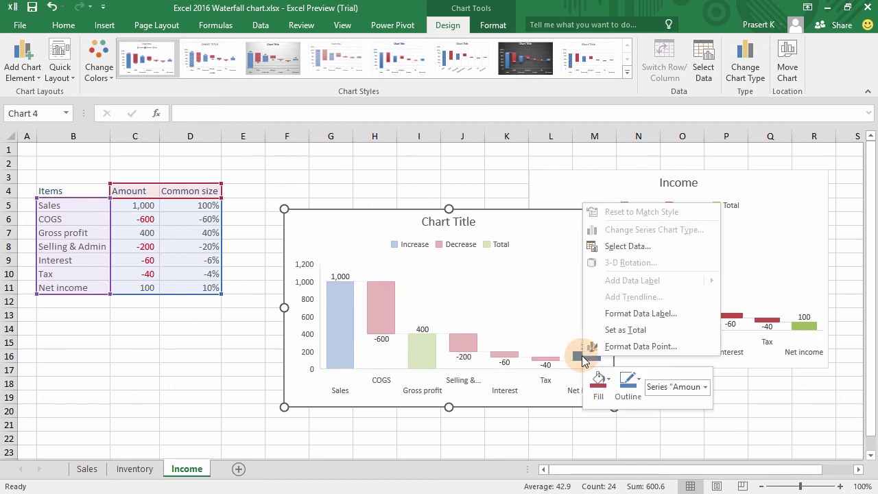
left_click(624, 330)
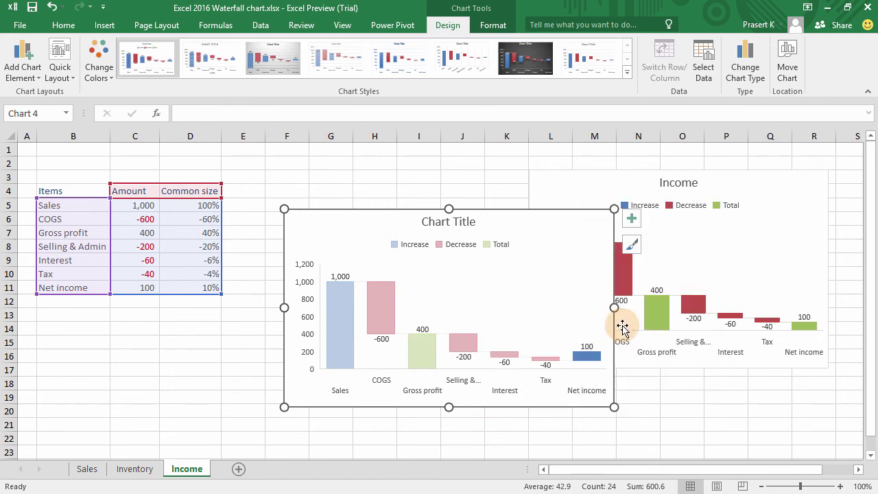
left_click(269, 203)
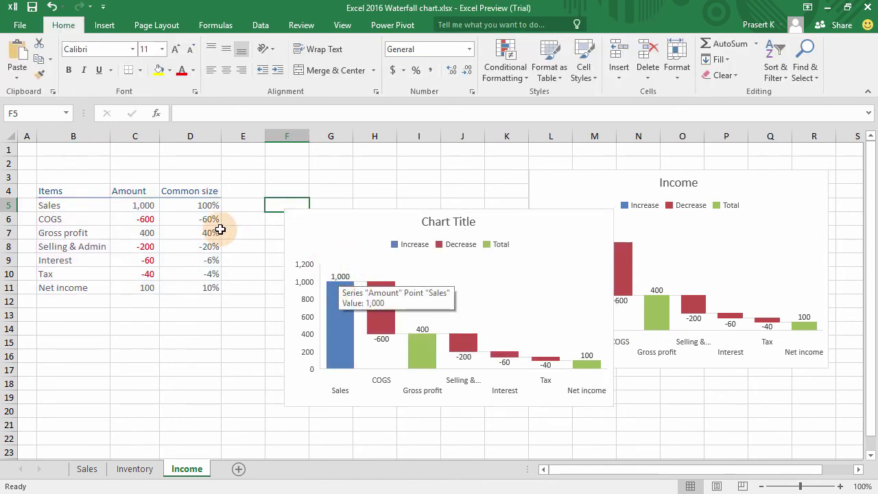
- Hide Amount column C so the charts plot common-size percentages, and move the new chart beside the Income chart
left_click(146, 137)
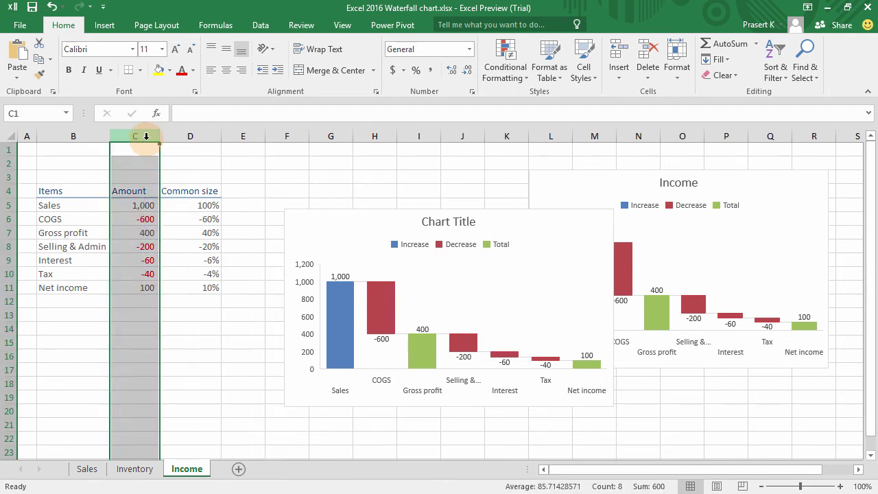
right_click(125, 135)
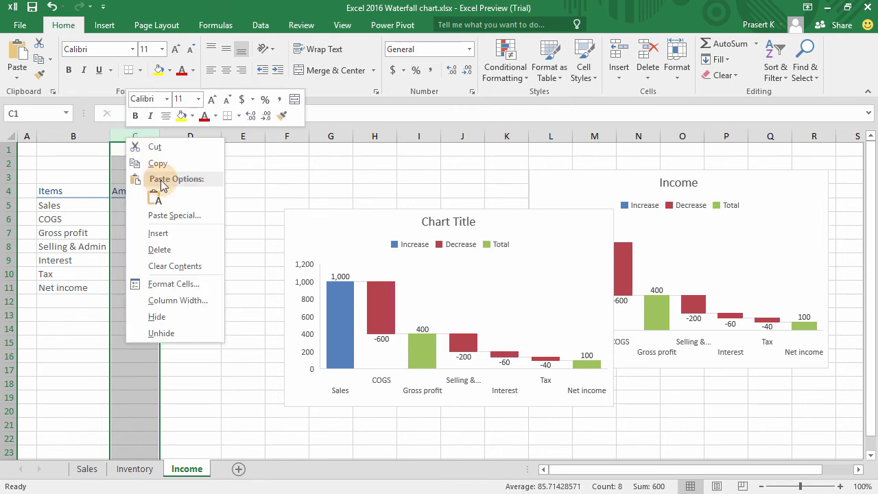
left_click(178, 314)
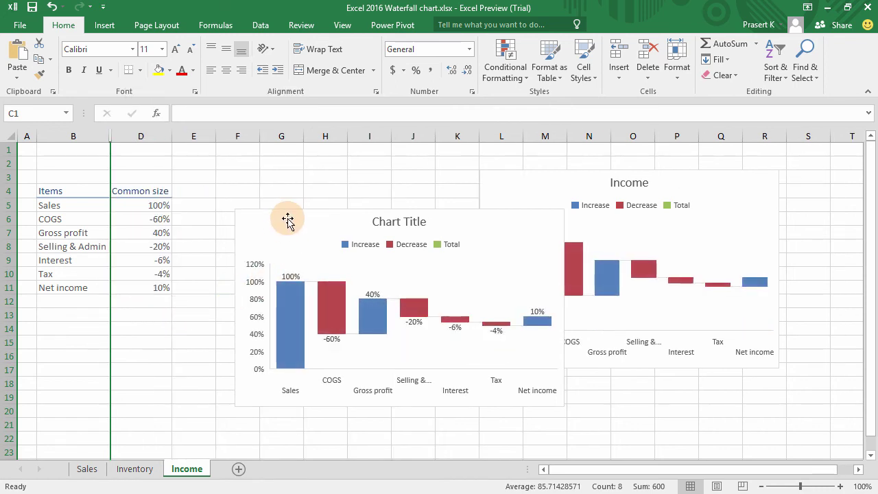
left_click_drag(287, 217, 245, 177)
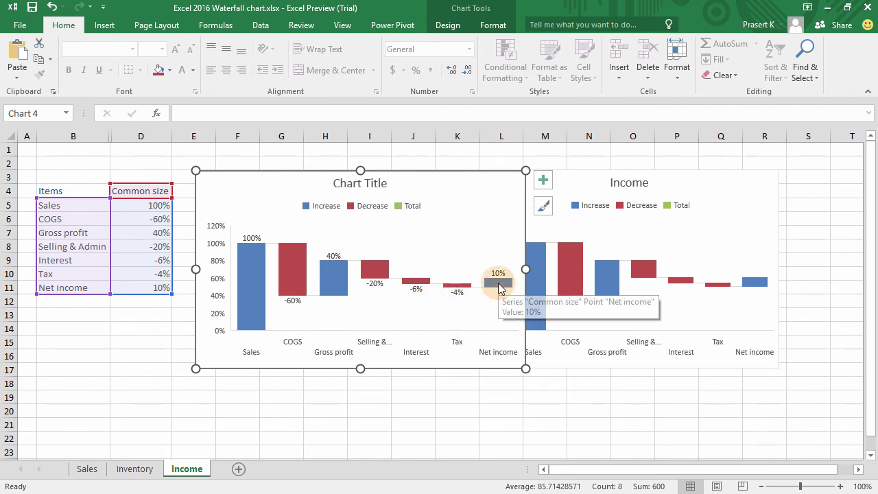
mouse_move(498, 282)
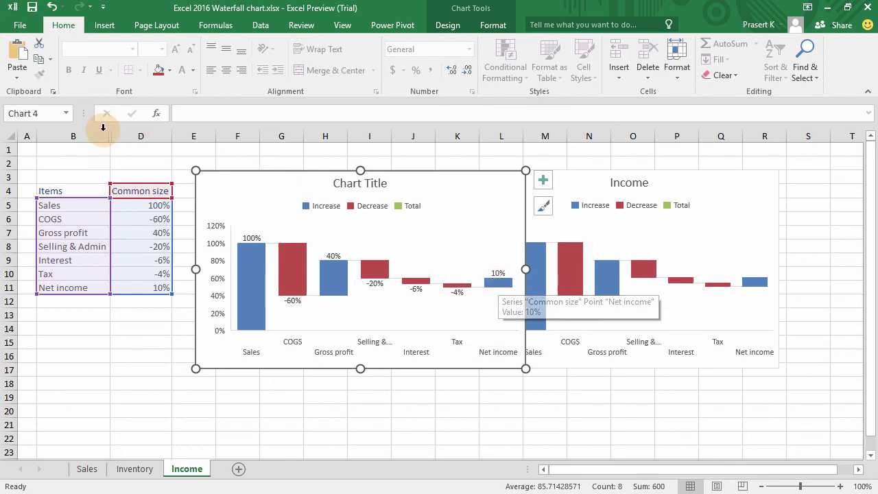
left_click_drag(94, 131, 125, 131)
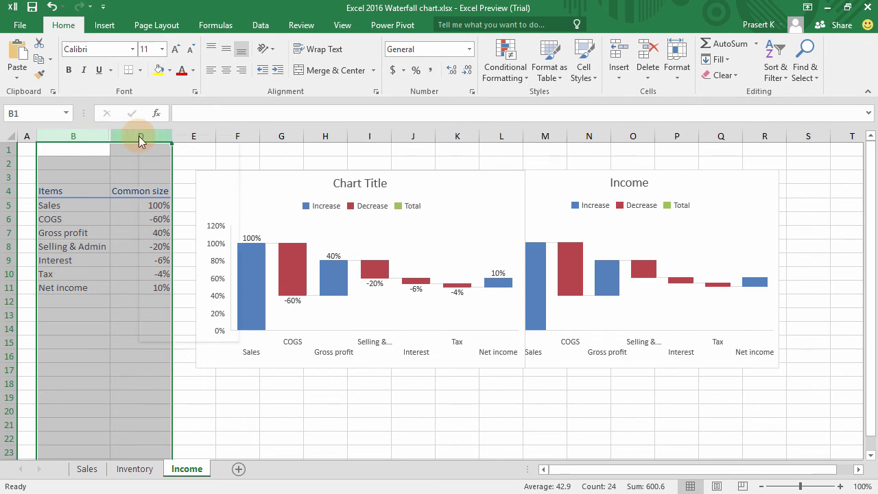
- Unhide the Amount column between B and D so both charts plot amounts again
right_click(140, 140)
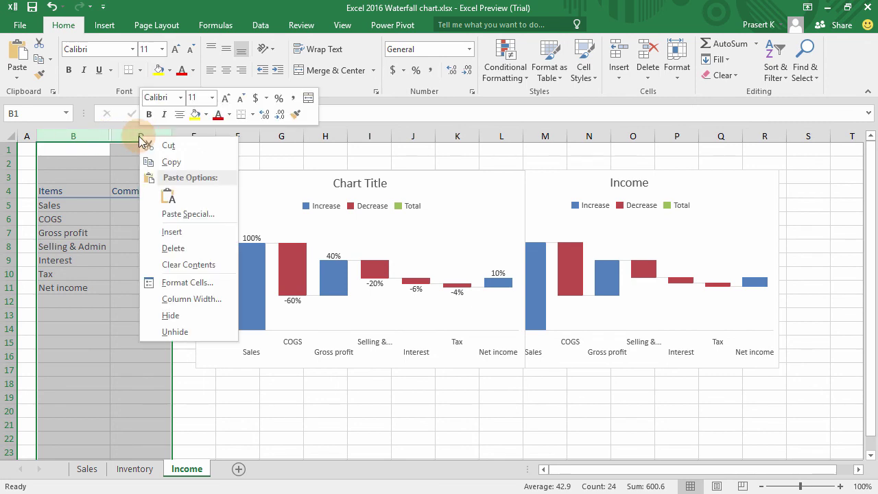
left_click(172, 330)
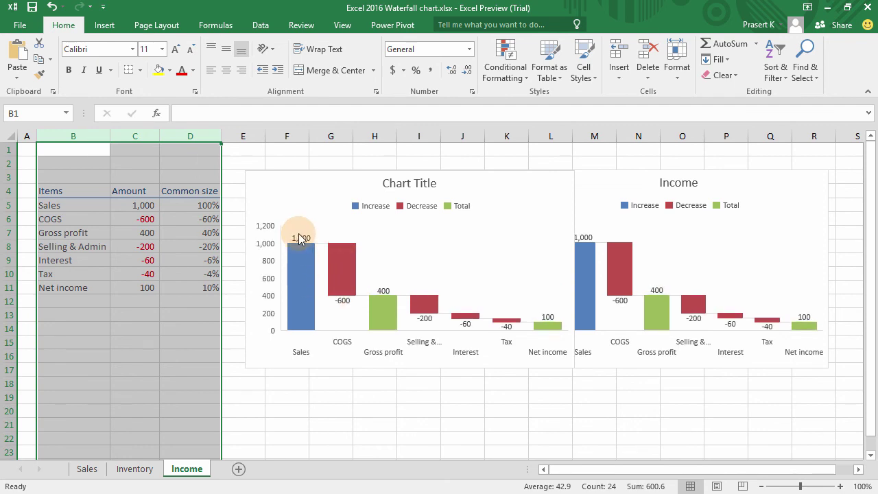
left_click(142, 192)
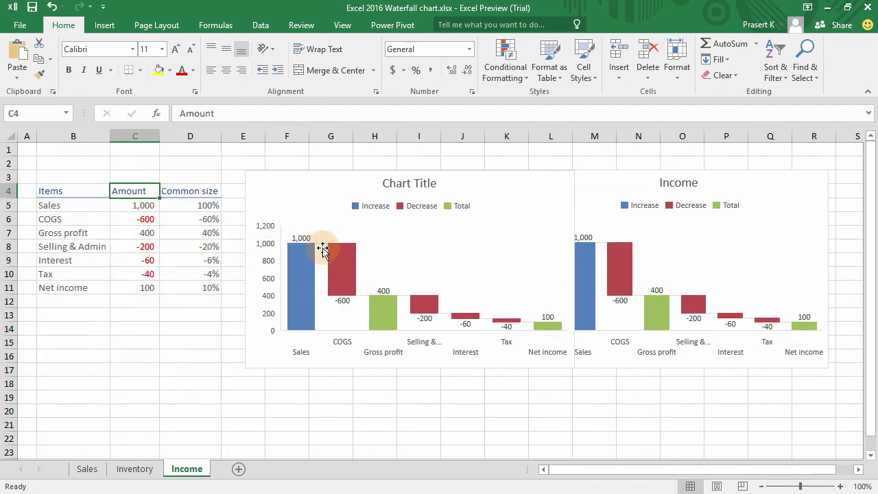